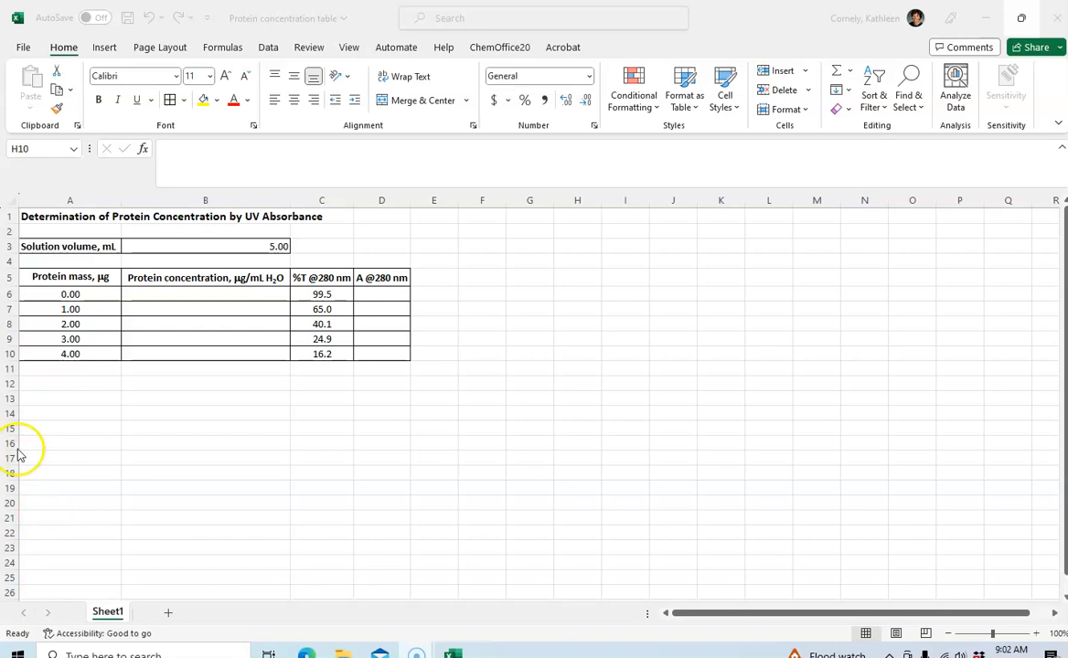
Enter the formula =A6/B3 in cell B6 to divide the first protein mass by the solution volume.
click(64, 294)
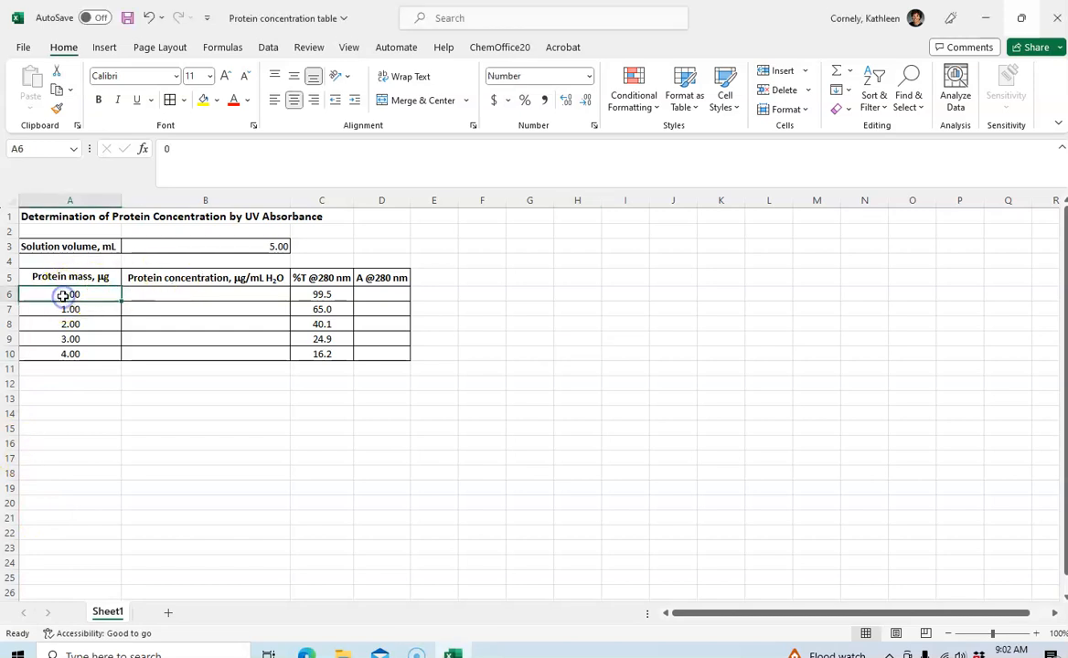
click(179, 295)
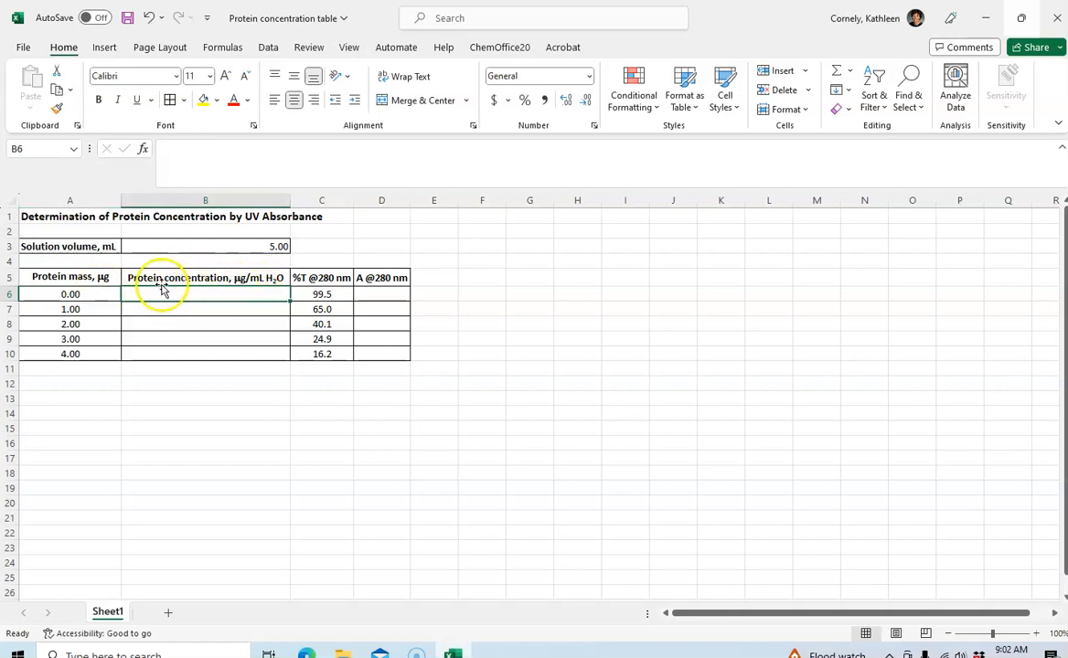
click(81, 297)
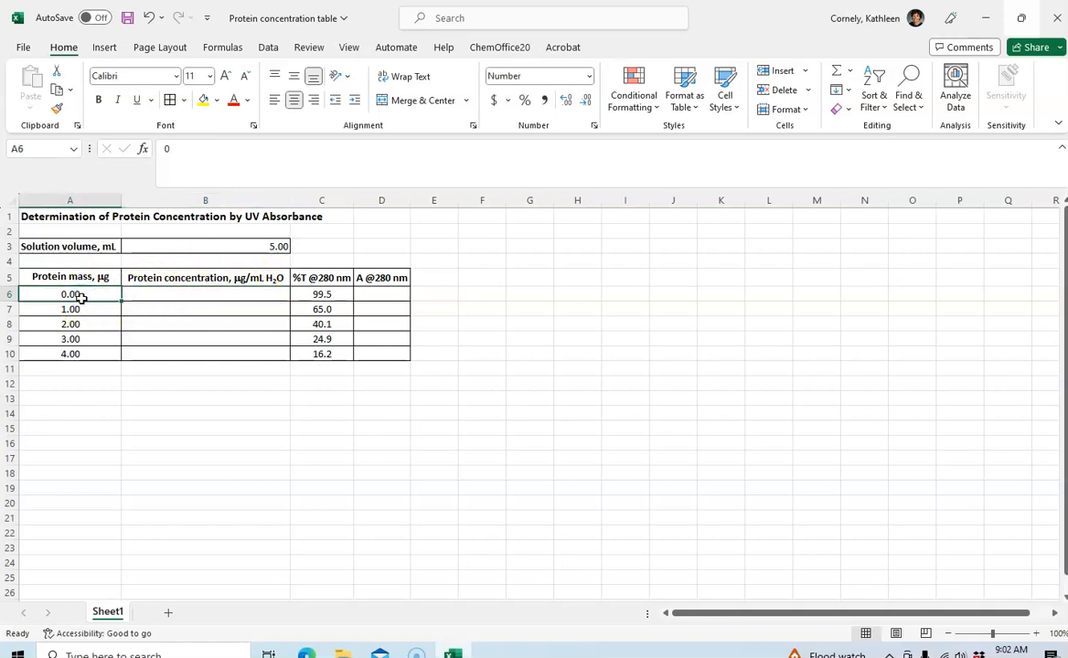
click(221, 247)
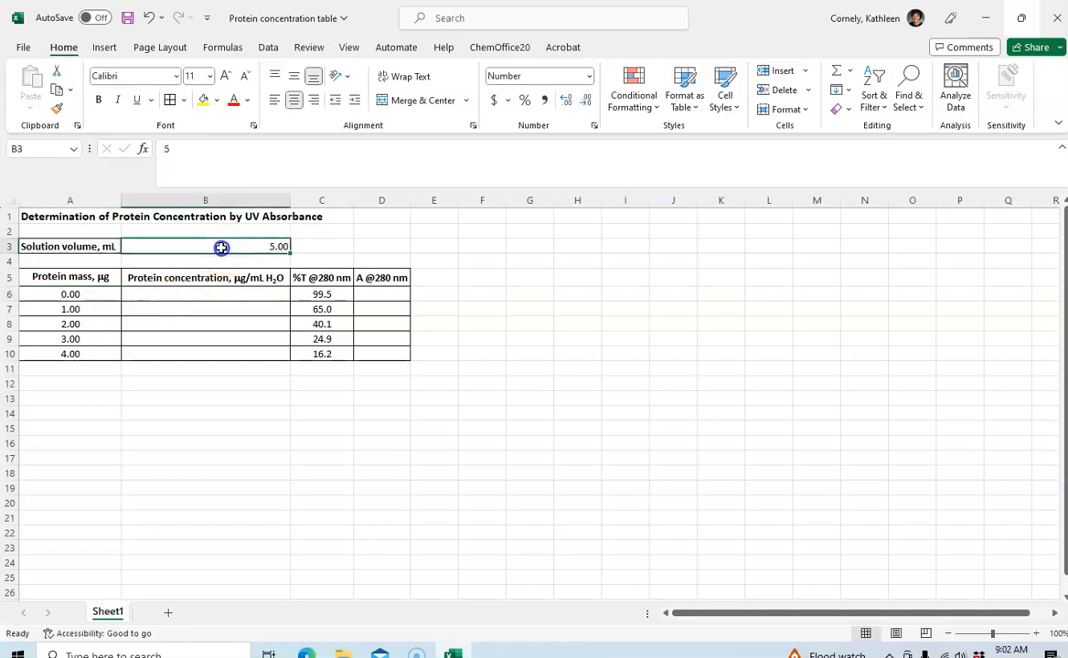
click(213, 295)
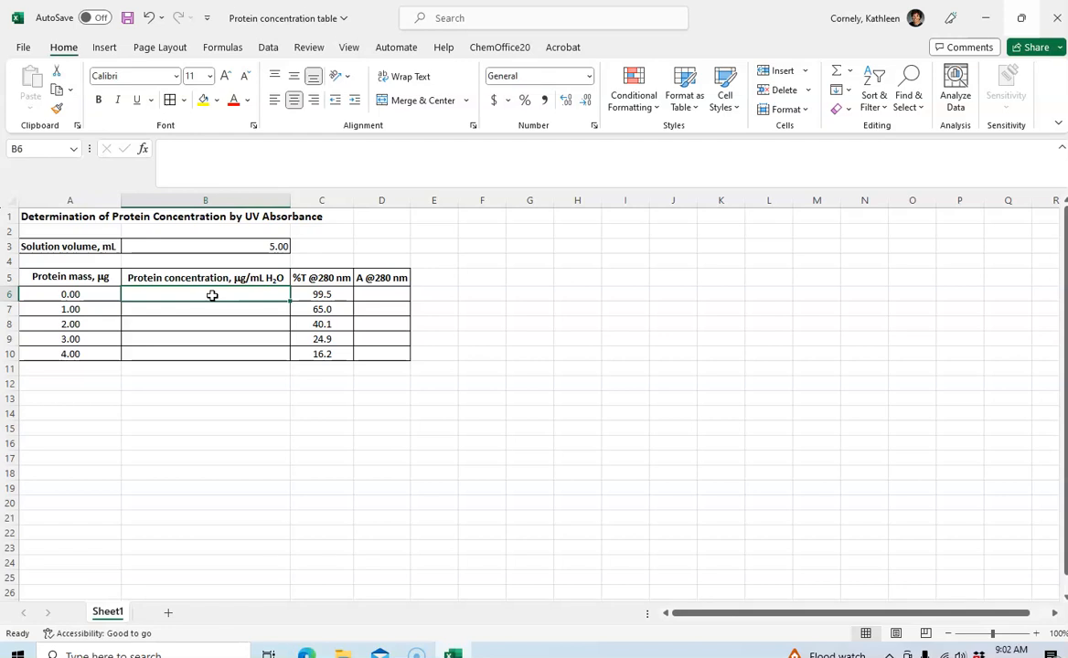
text(=)
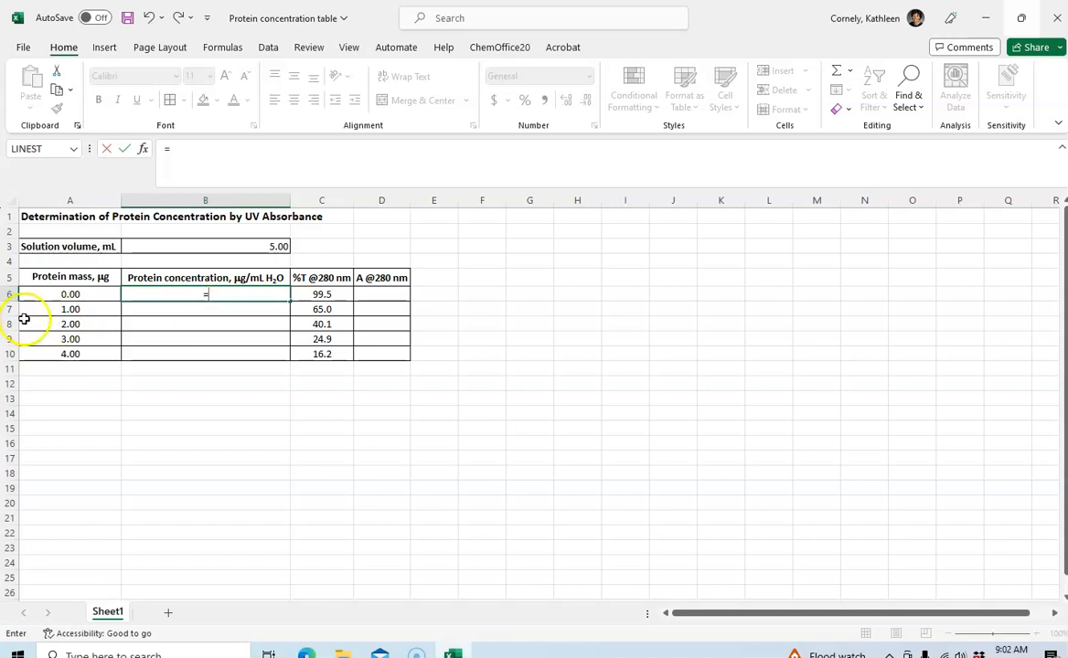
click(76, 293)
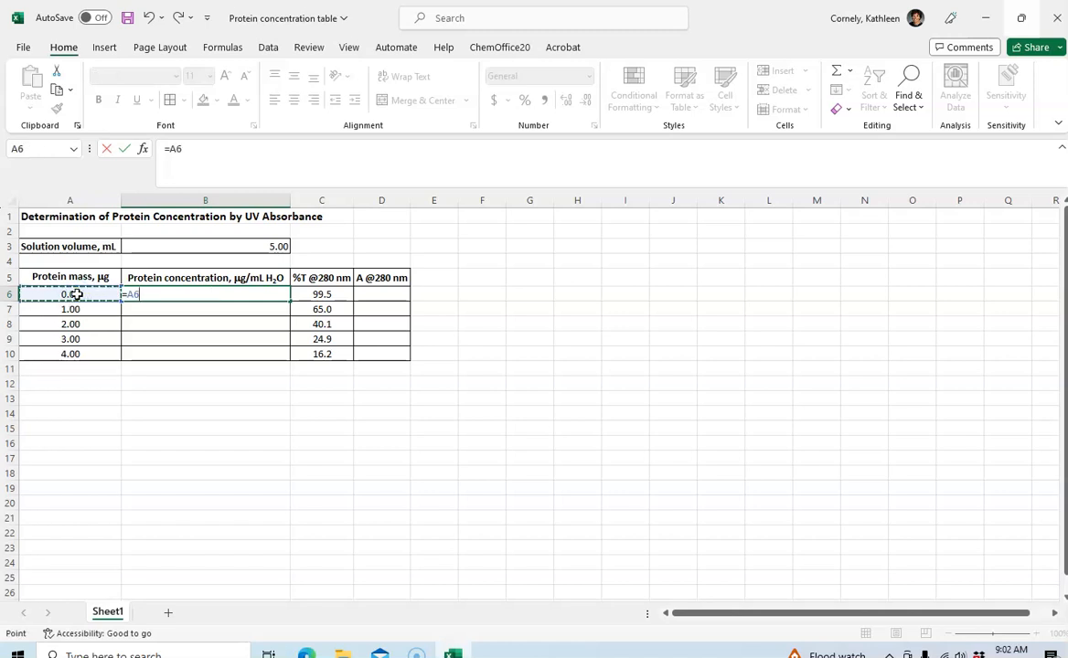
text(/)
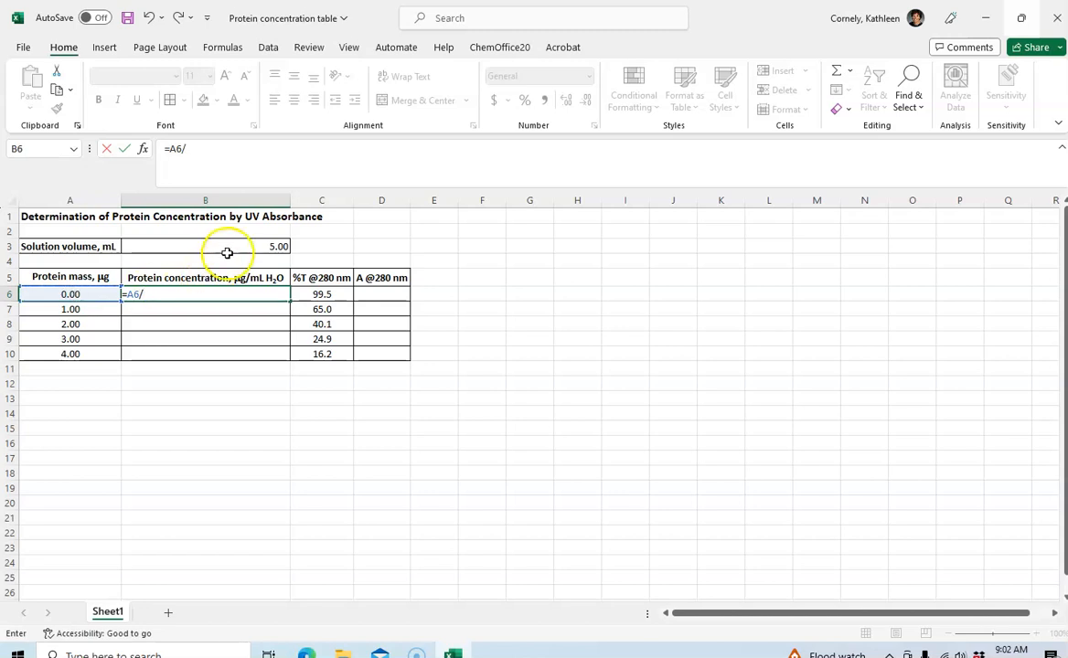
click(228, 249)
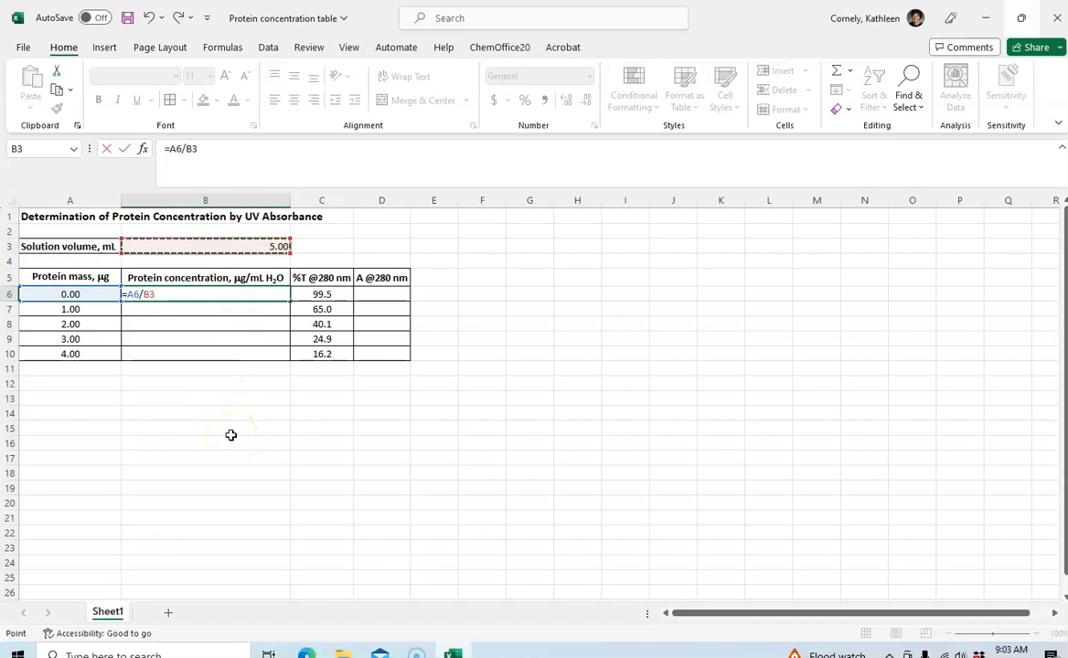
key(Return)
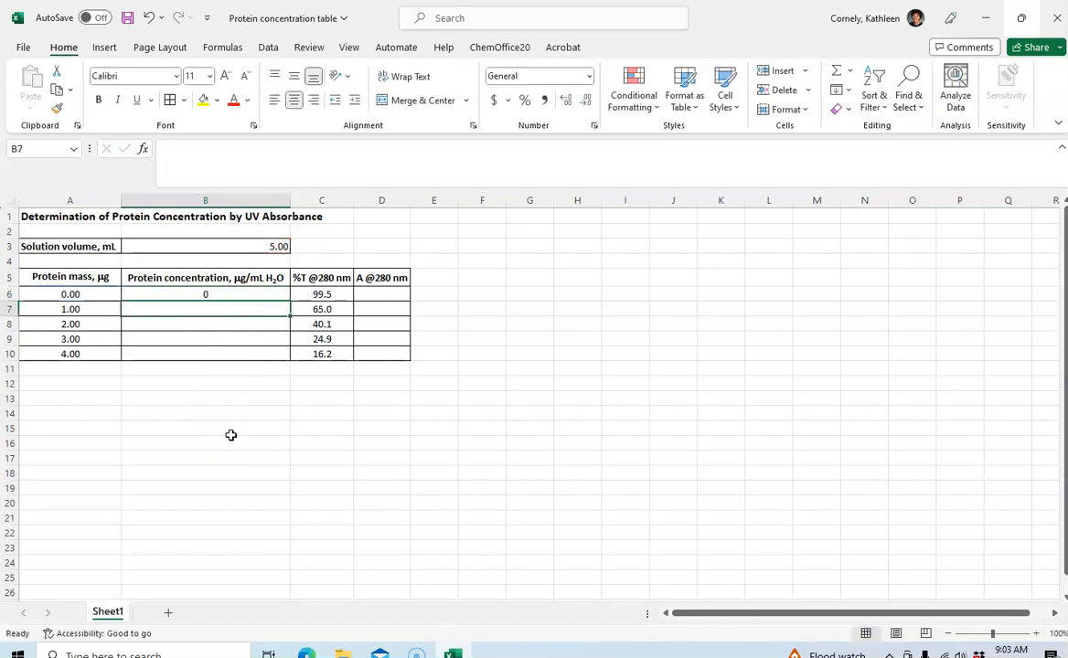
Examine the formula in B6, the empty concentration cells below it, and the mass and volume cells it relies on.
click(192, 293)
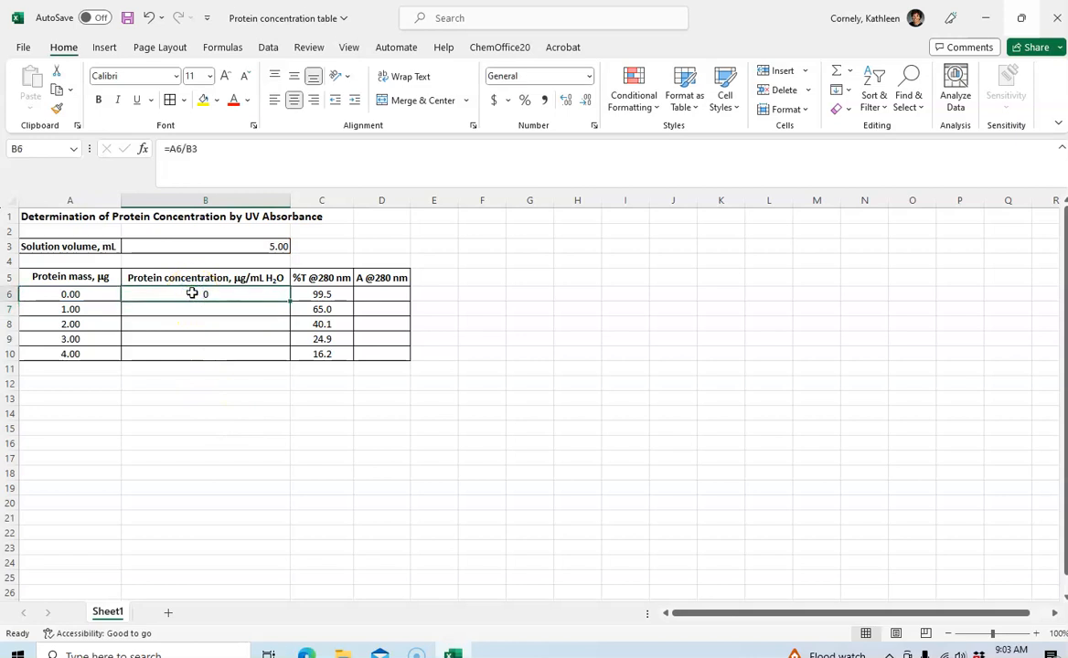
click(190, 310)
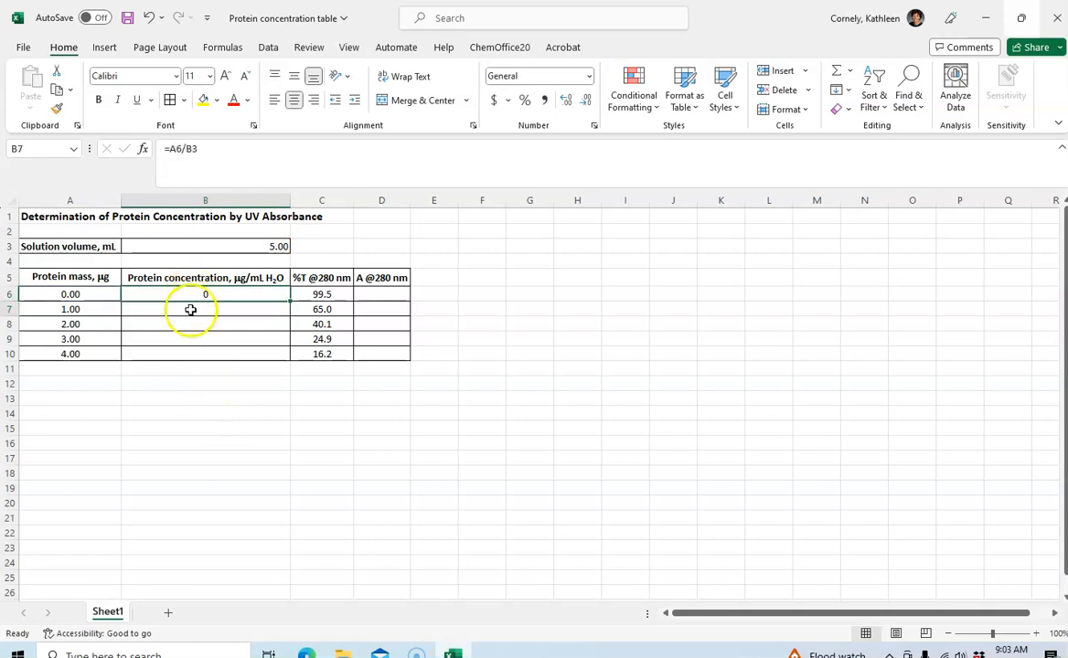
click(188, 326)
click(188, 340)
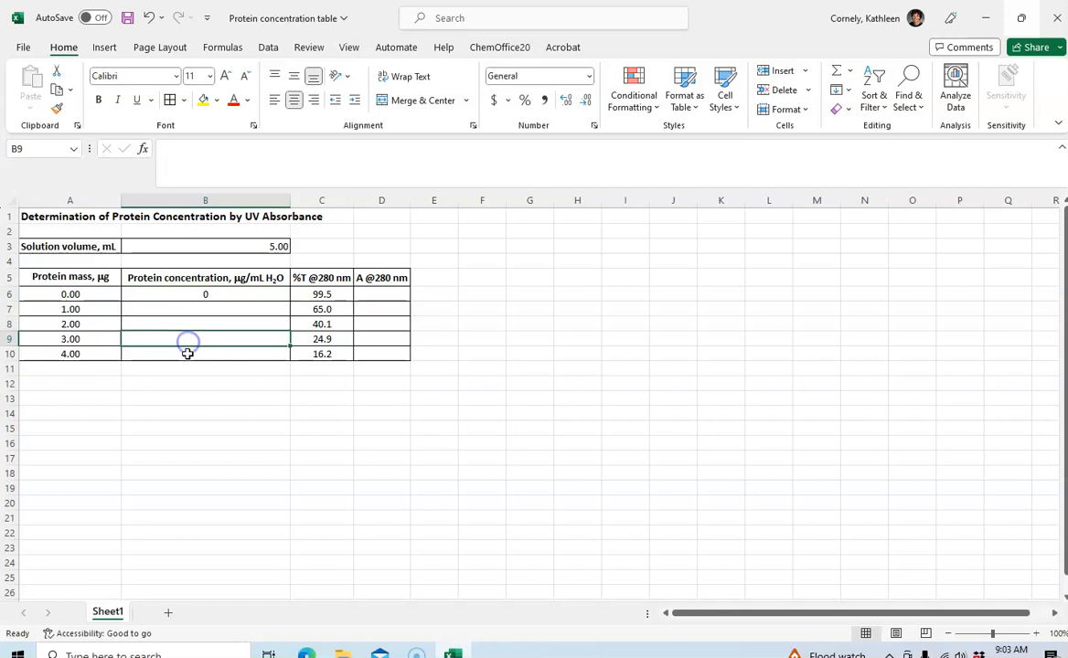
click(186, 353)
click(188, 309)
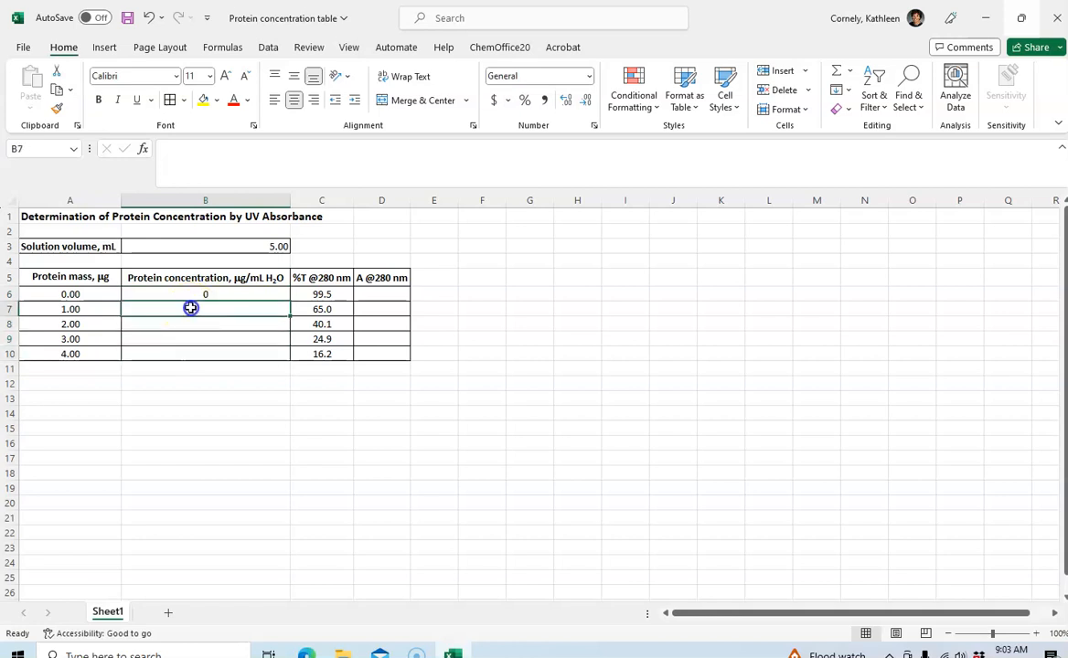
click(88, 308)
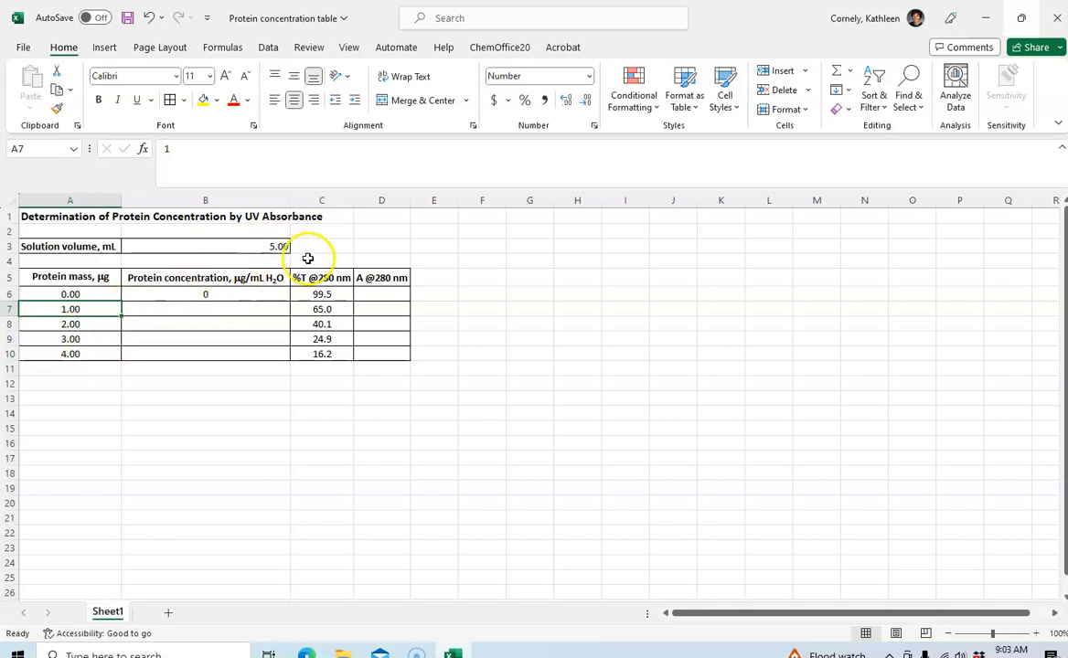
click(188, 294)
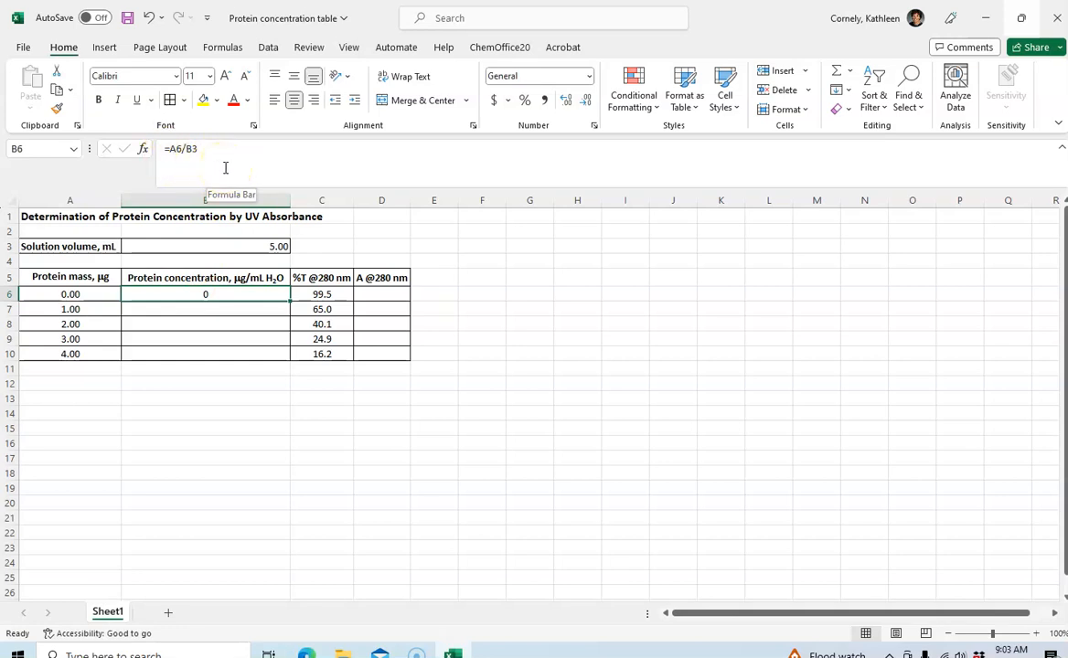
click(230, 244)
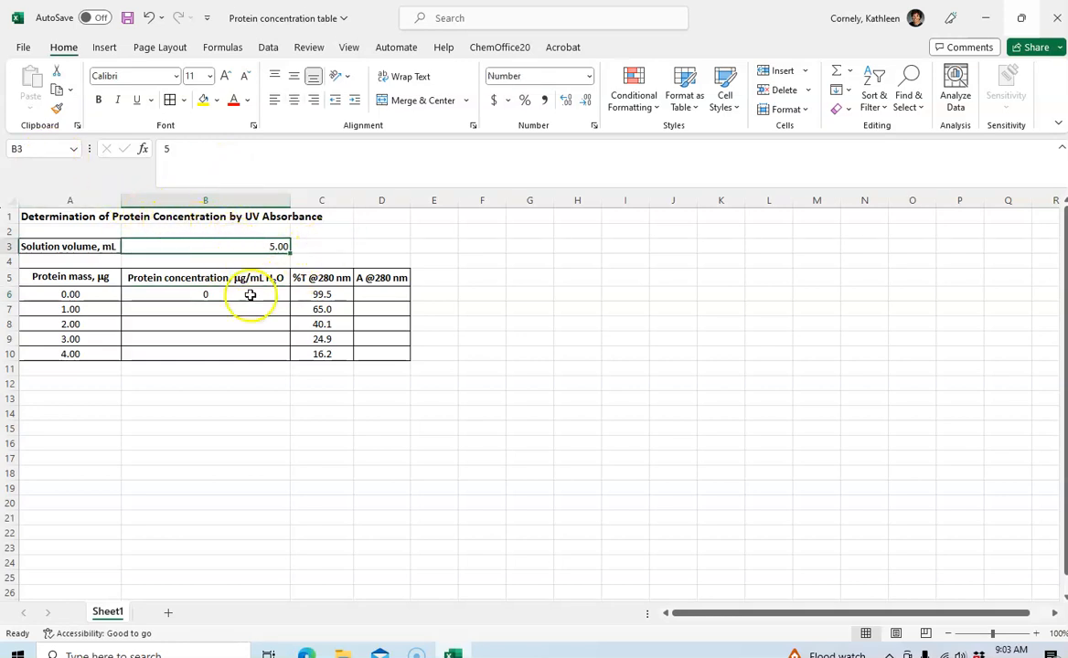
Make the solution volume reference in B6 absolute so the formula reads =A6/$B$3.
click(199, 294)
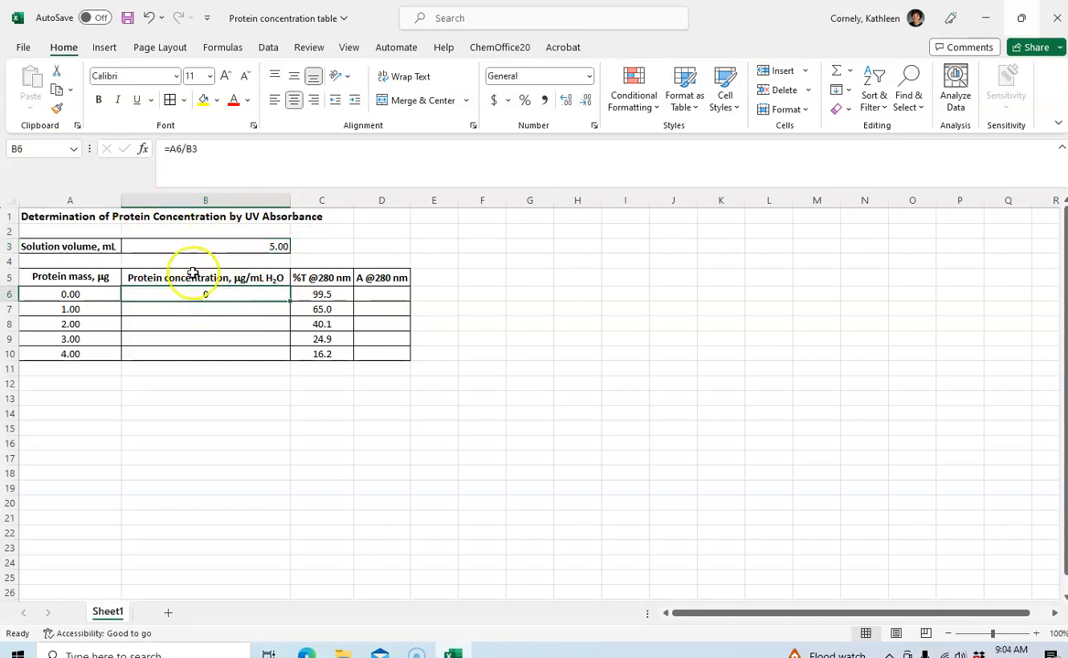
click(185, 149)
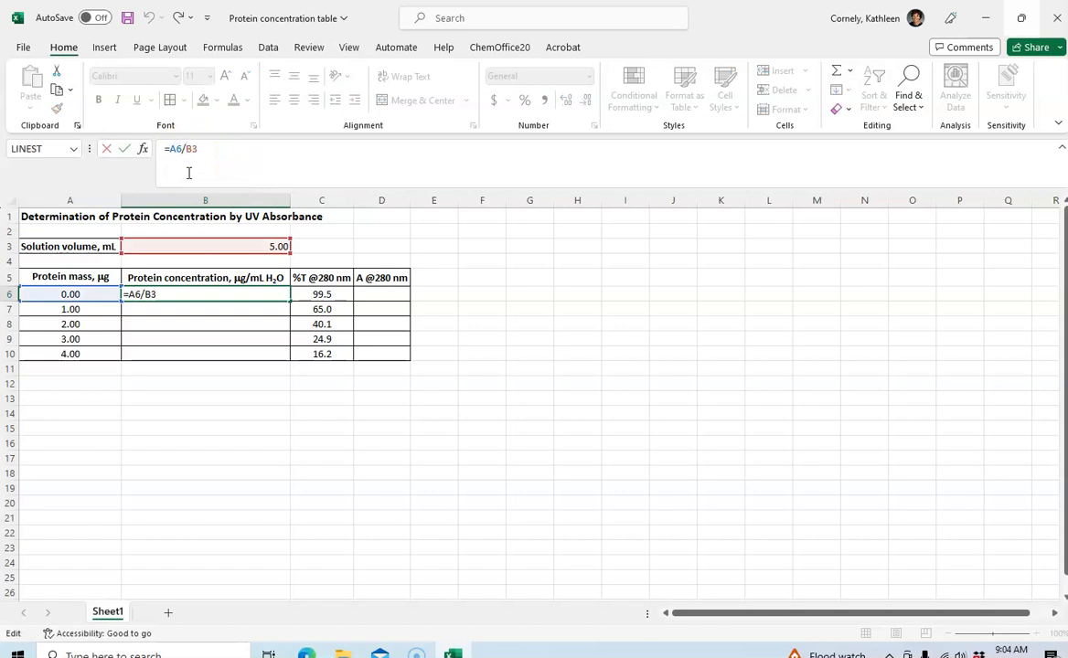
click(191, 148)
text($B)
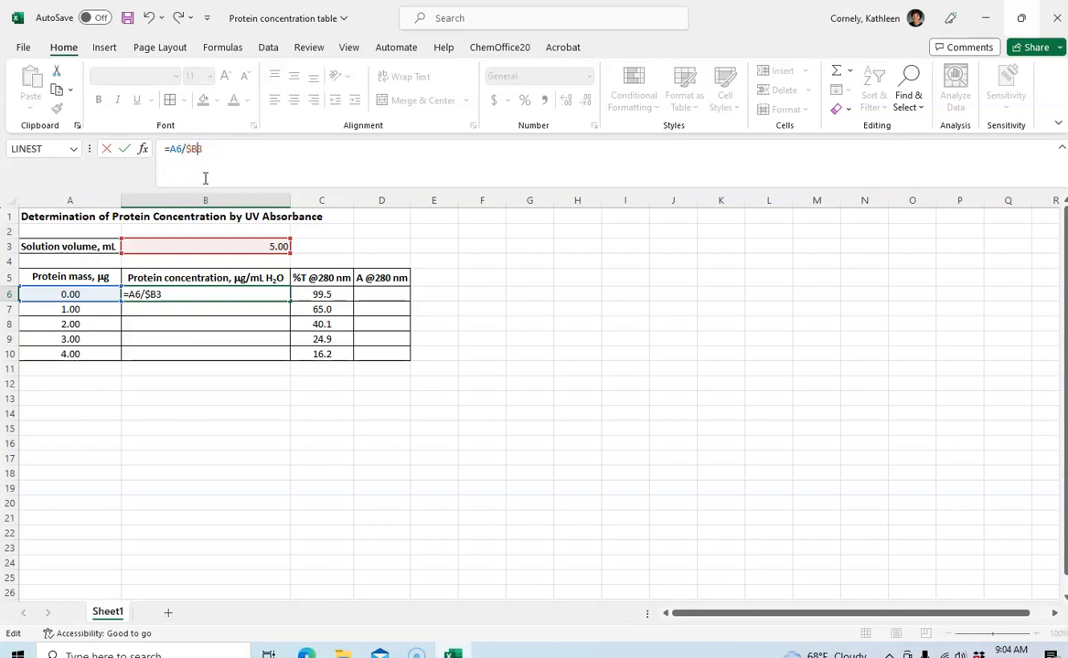
text($)
click(219, 158)
key(Return)
click(205, 292)
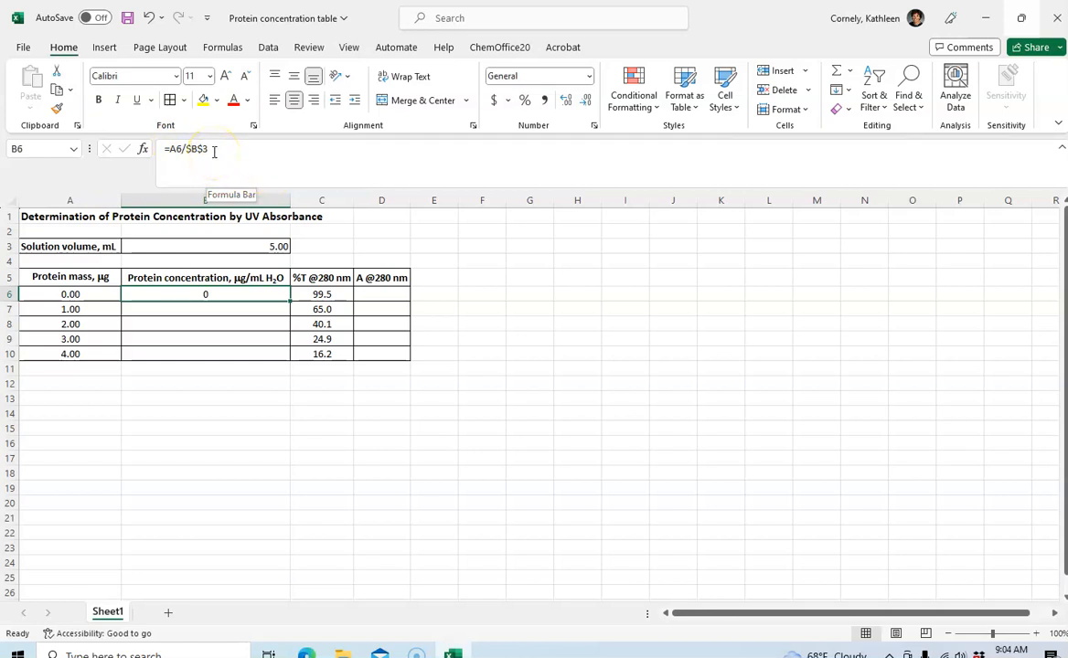
click(246, 373)
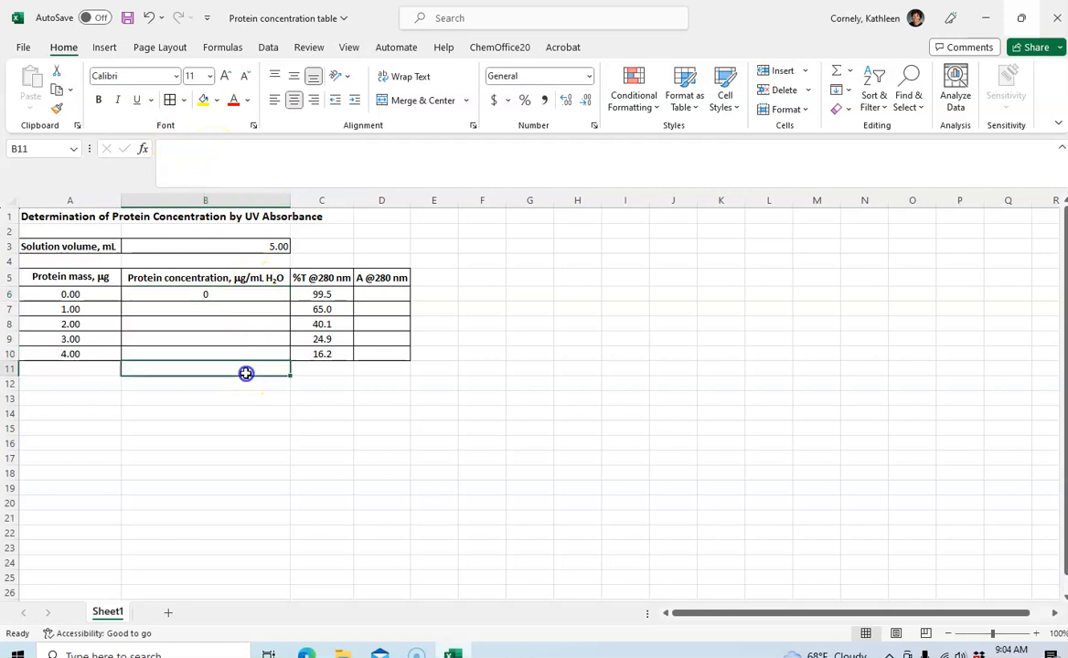
Copy the concentration formula from B6 and paste it into cells B7 to B10.
click(200, 294)
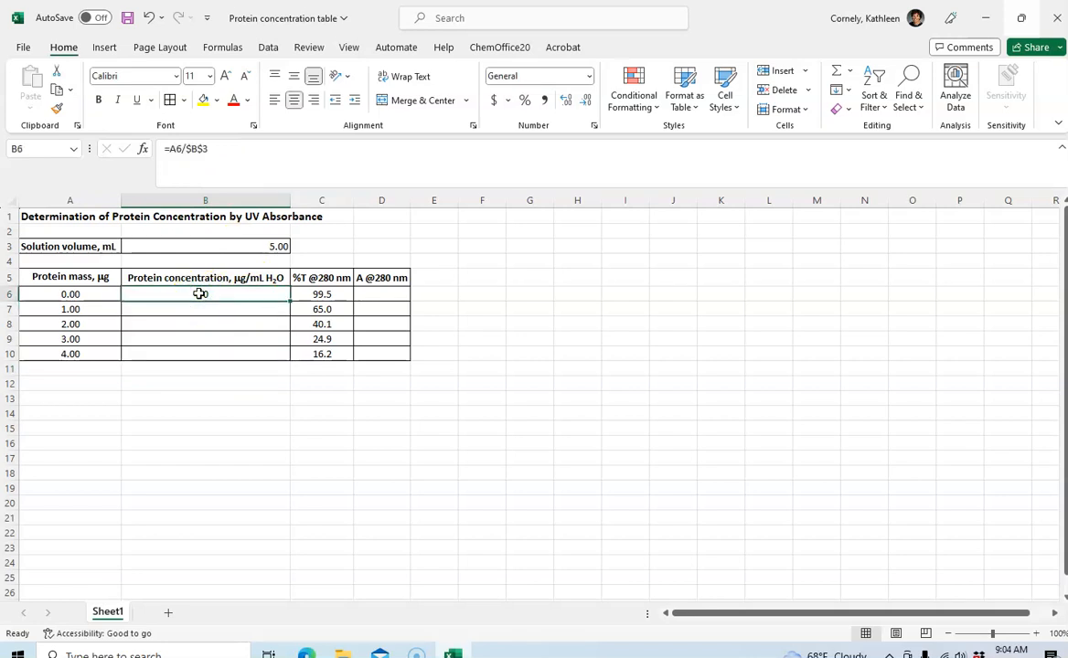
right_click(199, 295)
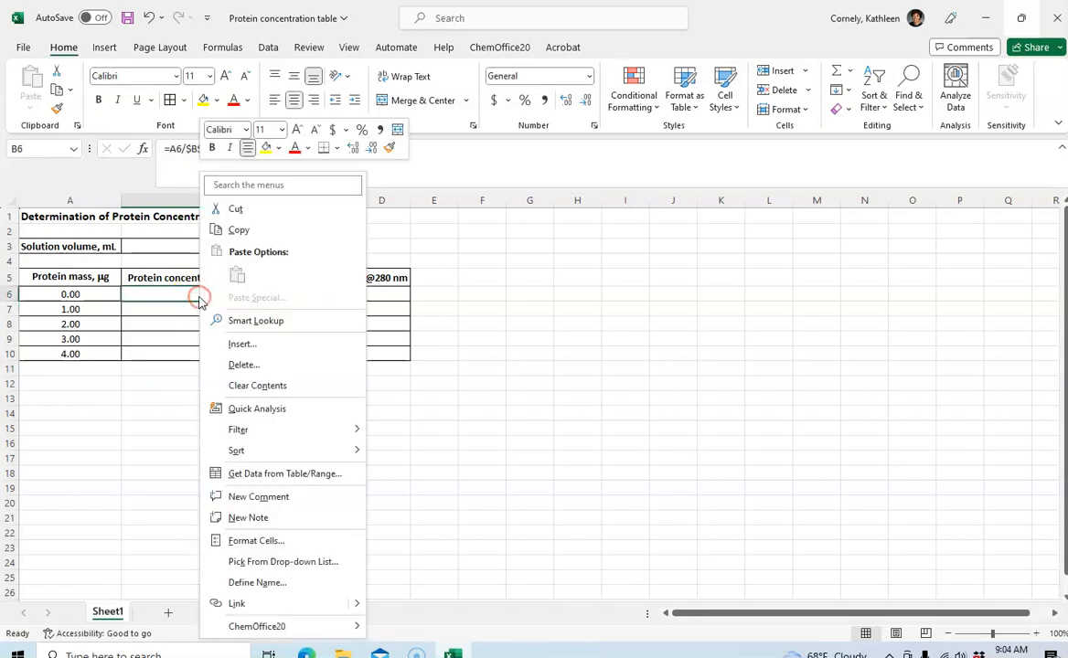
click(205, 307)
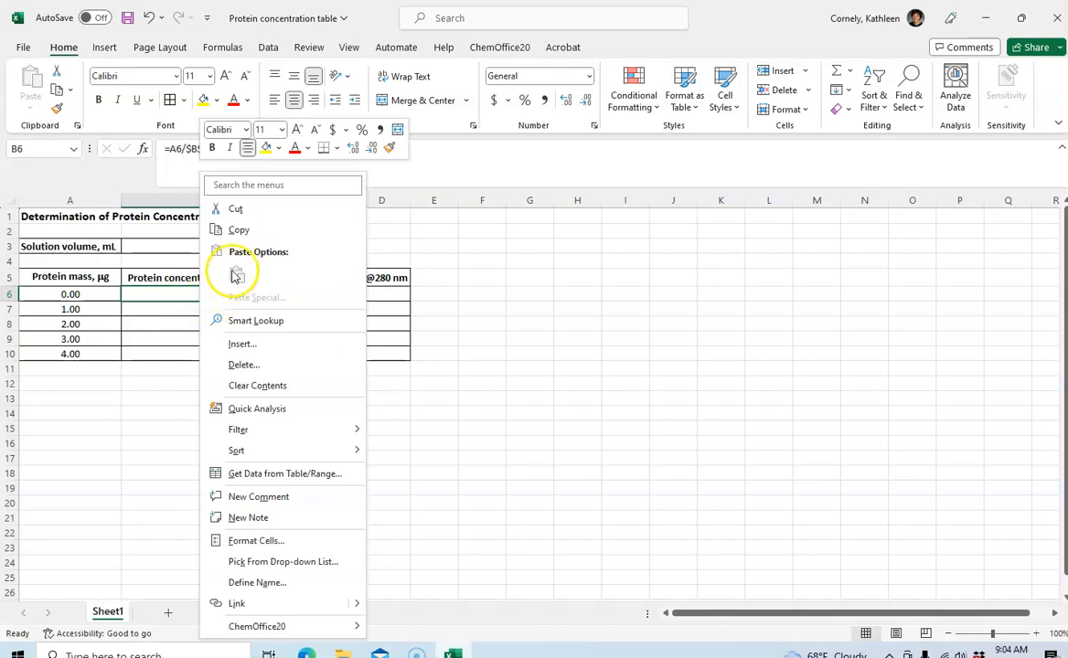
click(236, 229)
drag(209, 305, 197, 352)
right_click(206, 335)
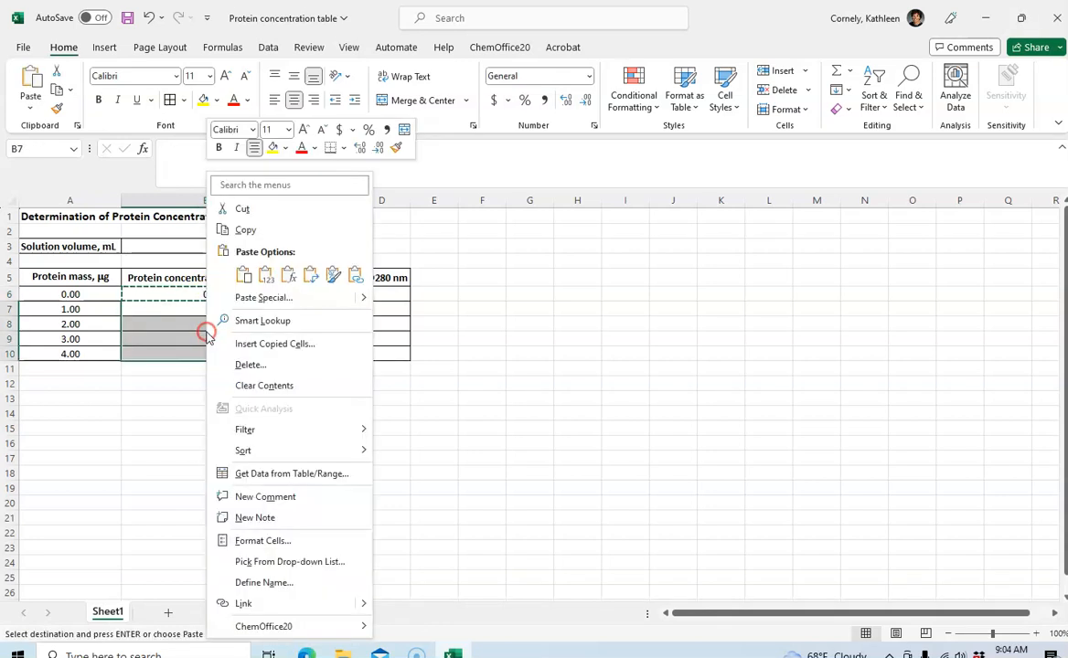
click(244, 274)
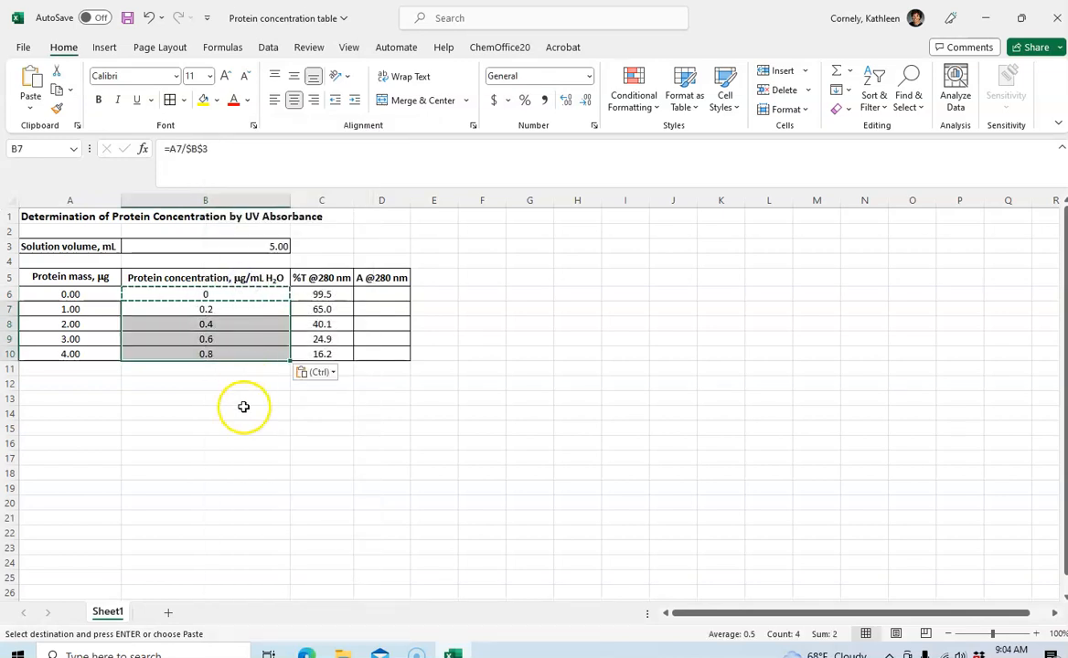
Check the formula in each protein concentration cell from B6 down to B10.
click(243, 407)
click(202, 294)
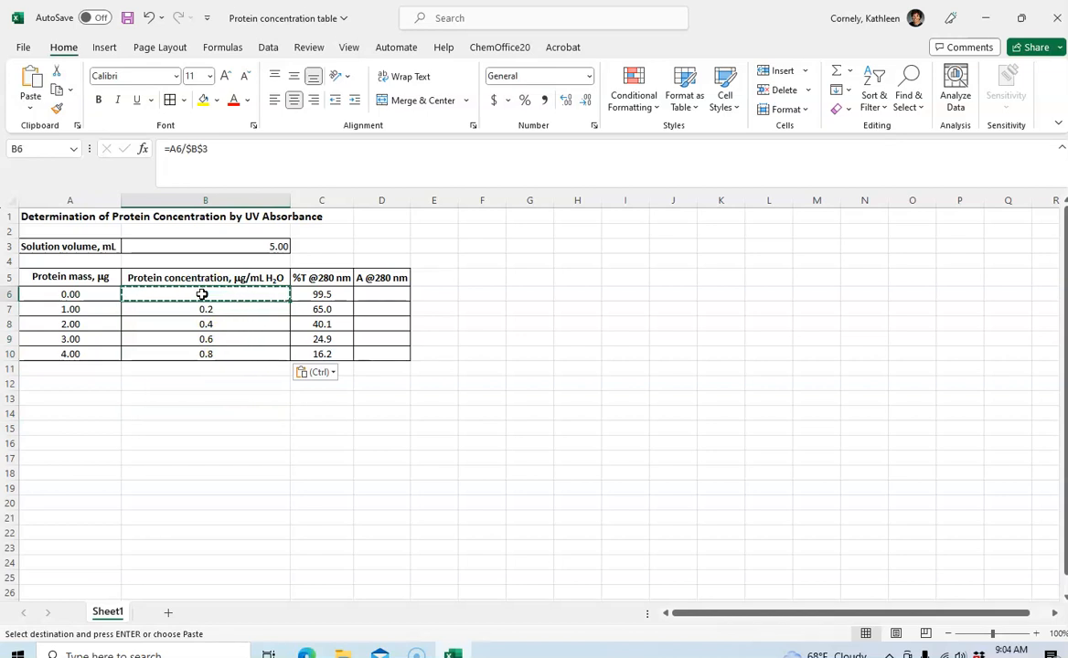
key(Down)
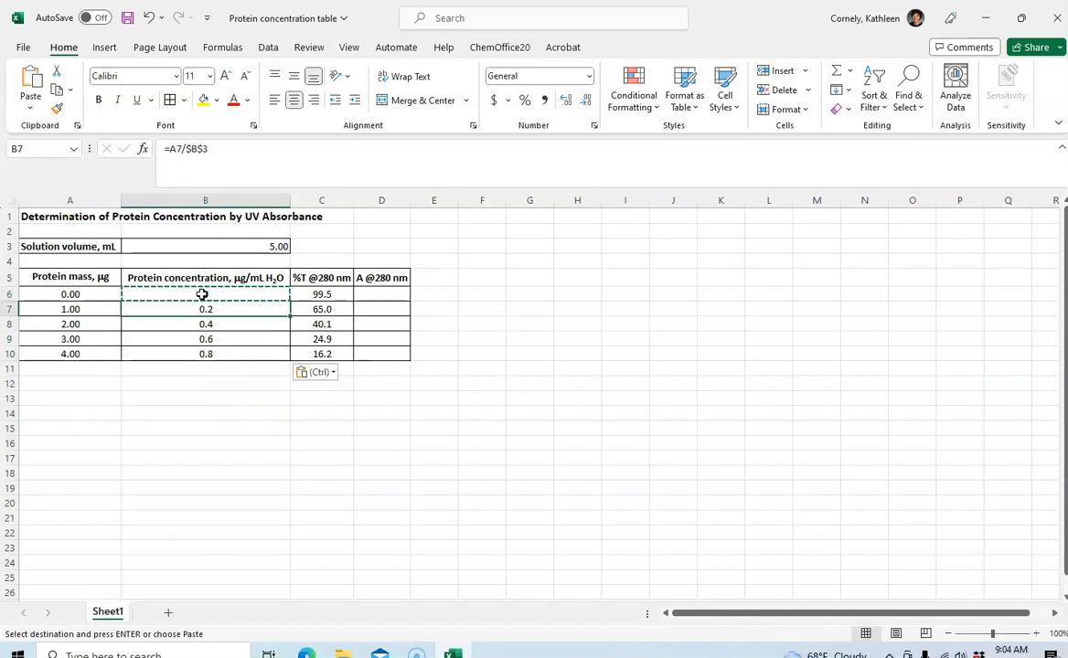
key(Down)
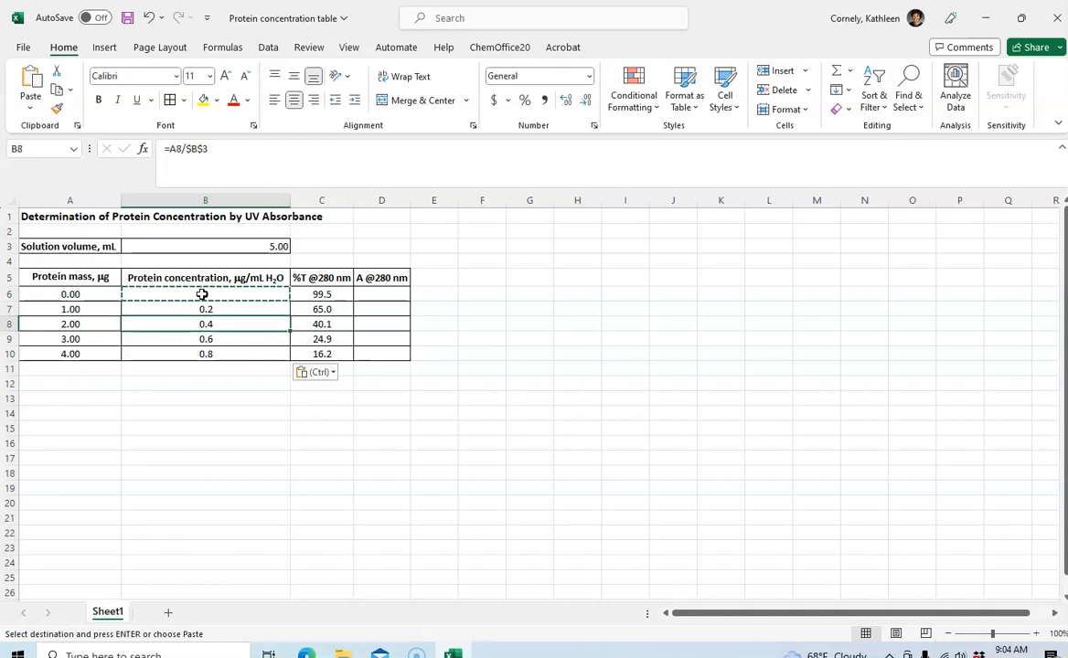
key(Down)
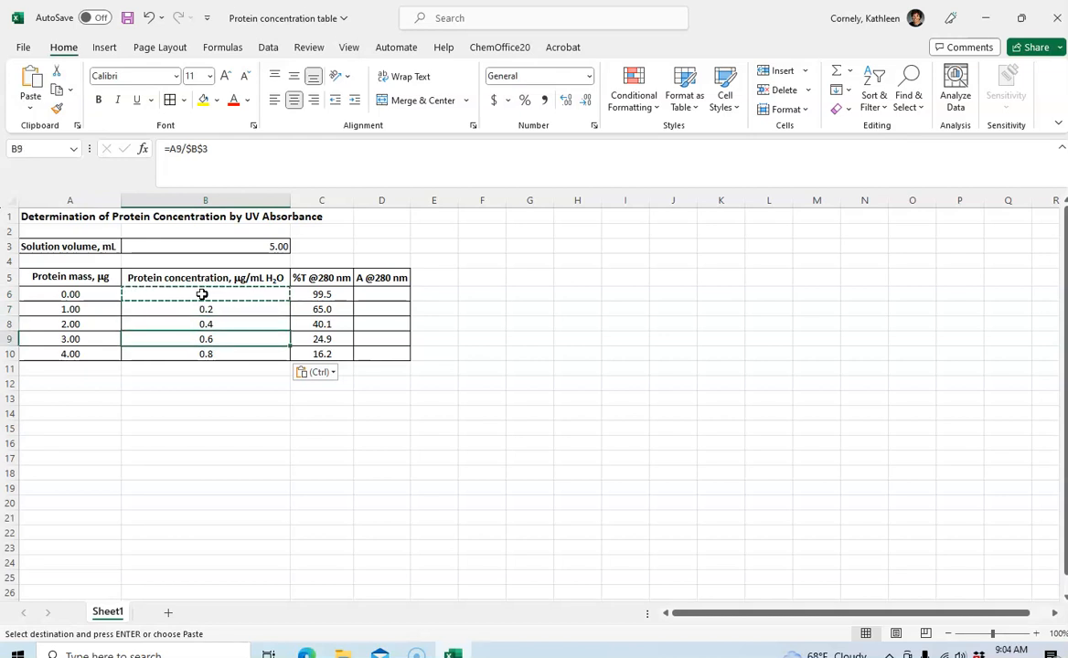
key(Down)
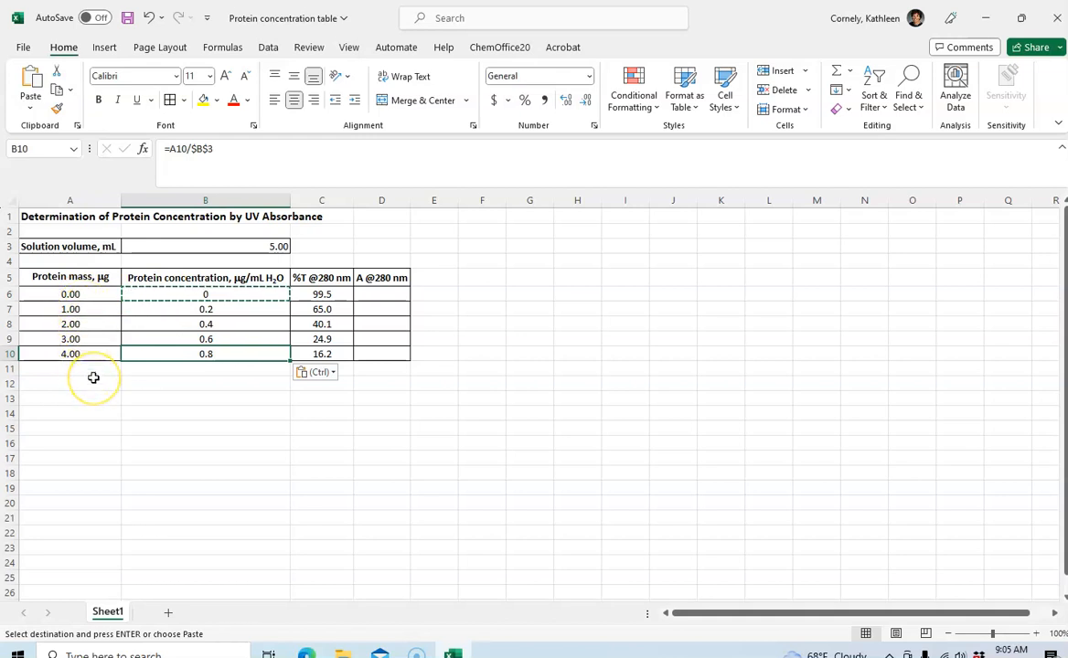
click(194, 394)
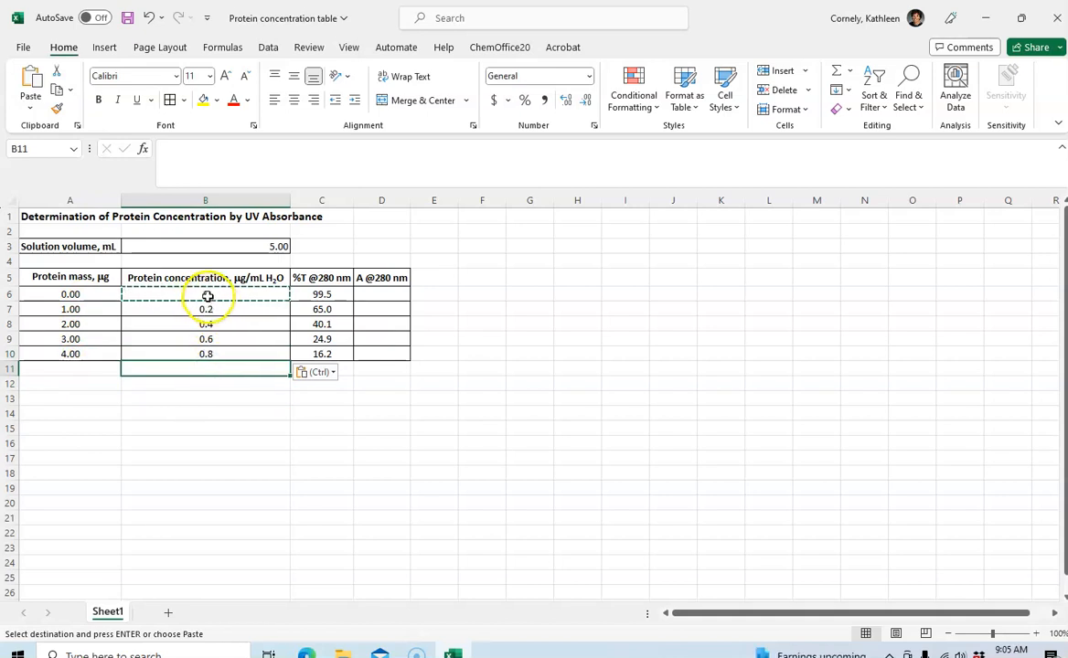
Format the protein concentrations in B6 to B10 to show two decimal places.
drag(207, 292, 205, 351)
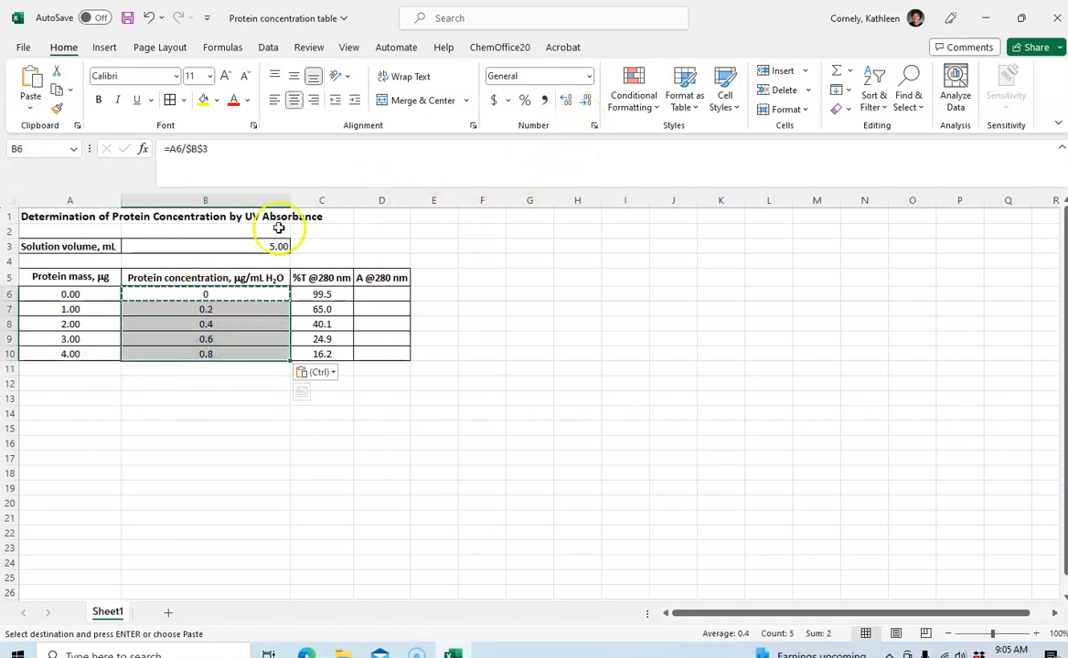
click(566, 104)
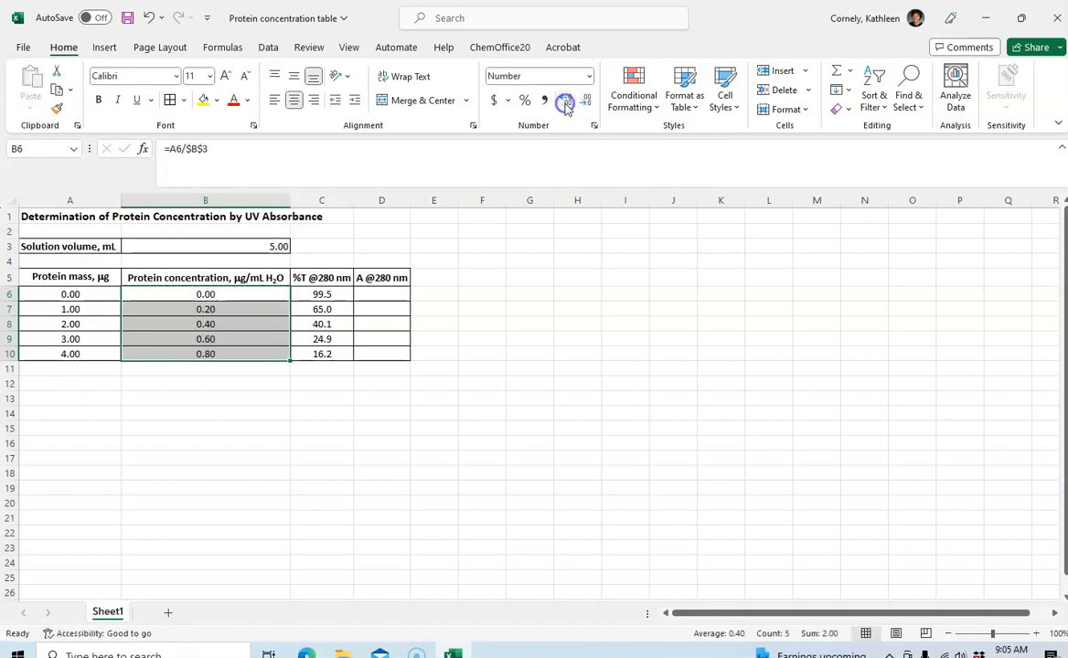
Format the protein concentrations in B6 to B10 to show three decimal places.
click(566, 105)
click(515, 272)
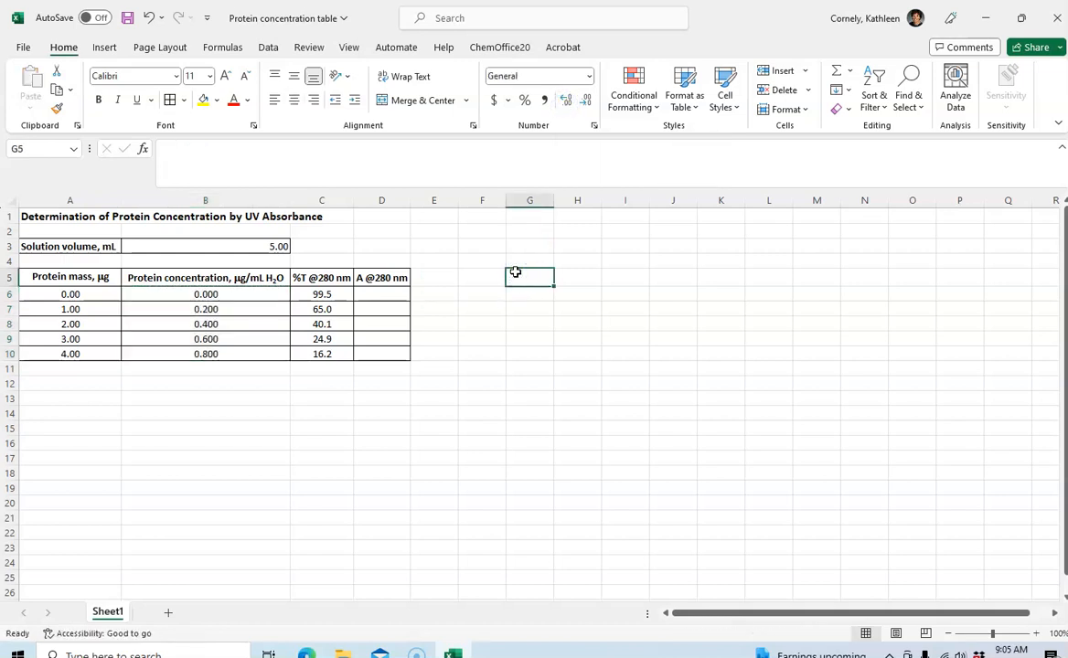
Enter the absorbance formula =2-LOG(C6) in cell D6, using the %T value in C6.
click(377, 295)
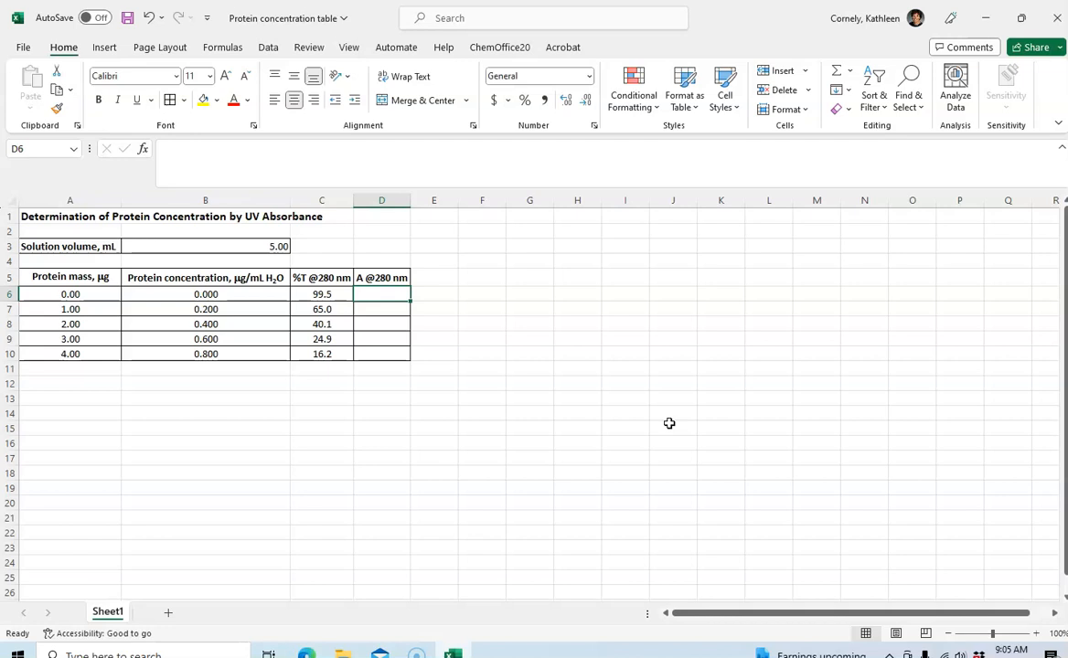
text(=2)
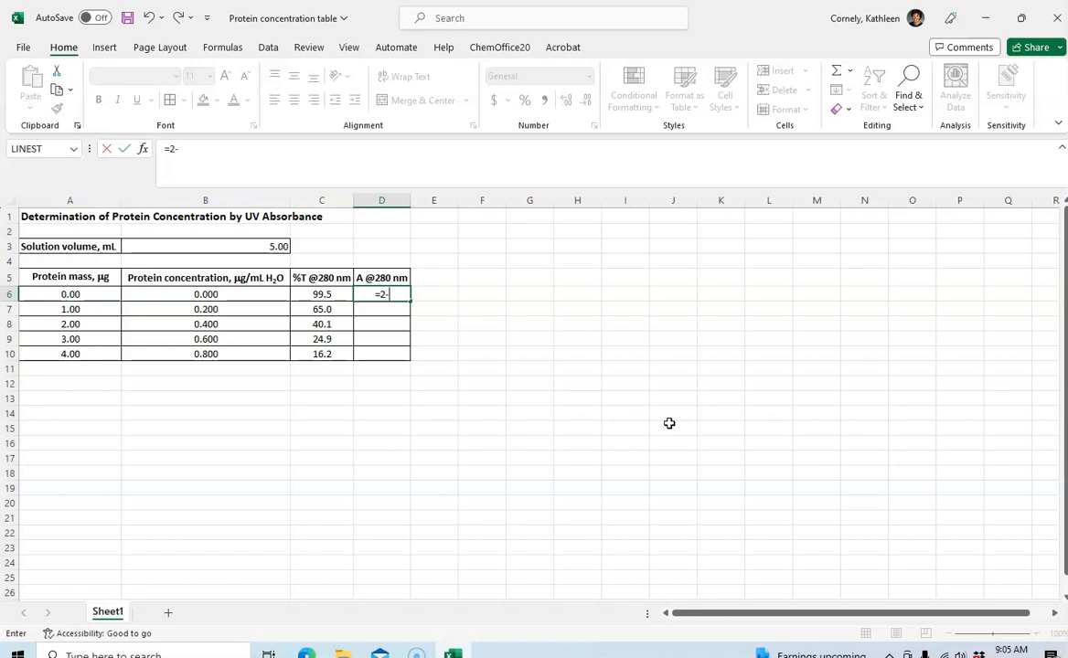
text(-lo)
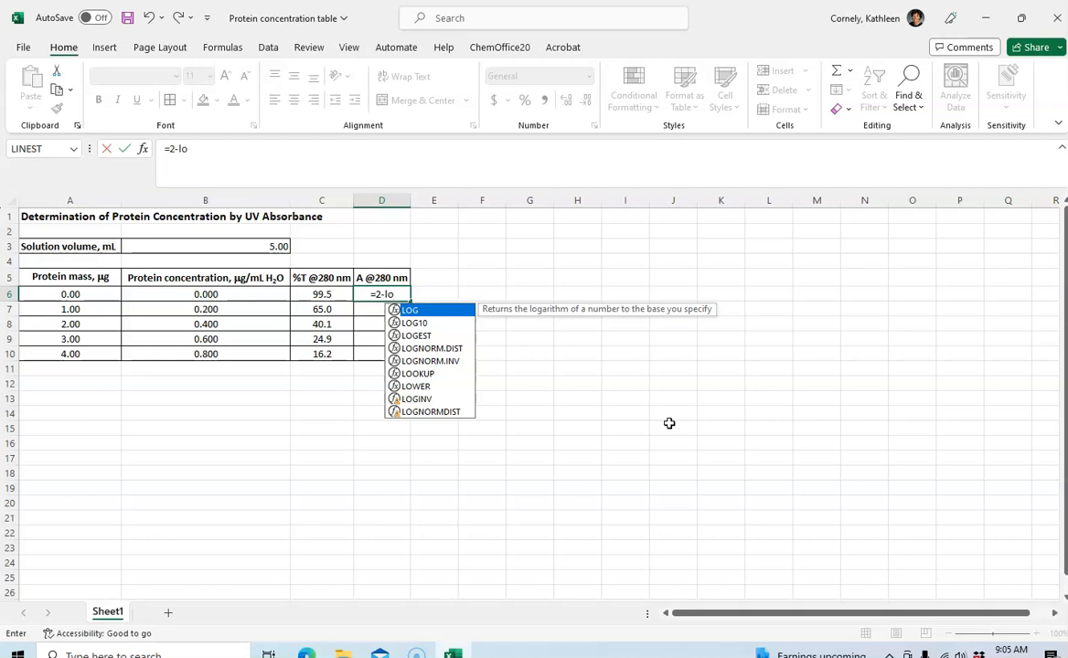
text(g)
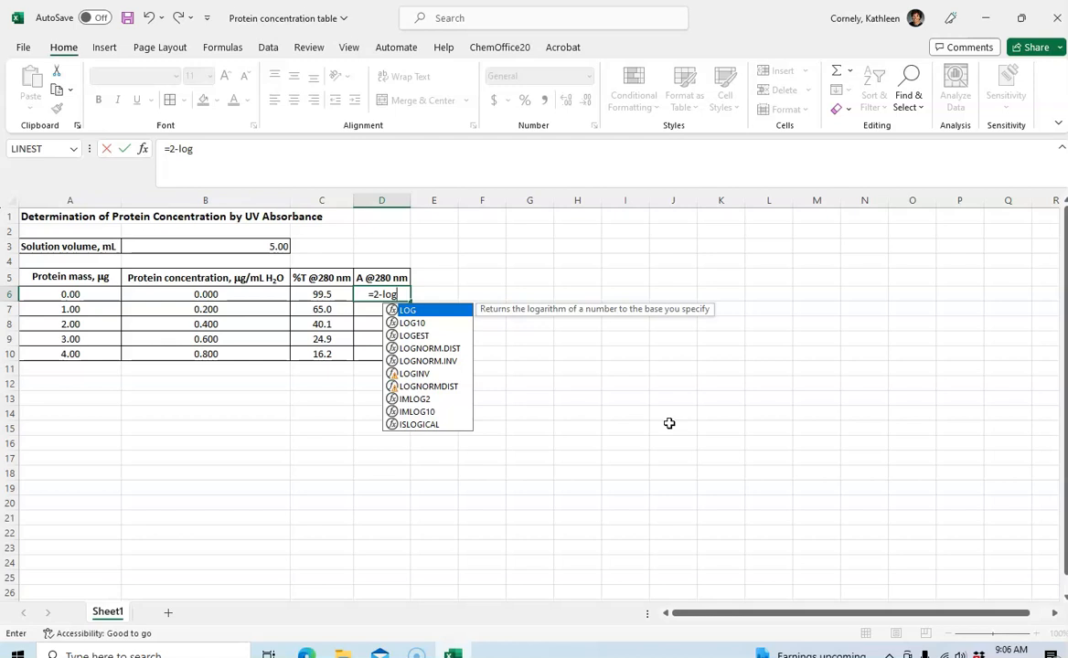
text(()
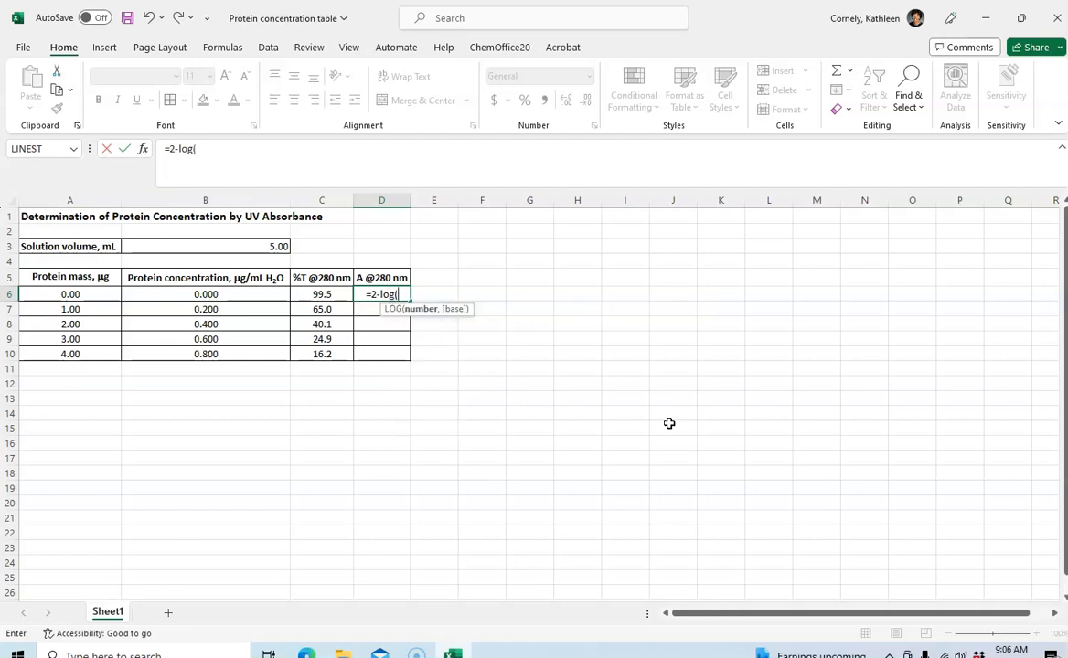
click(313, 296)
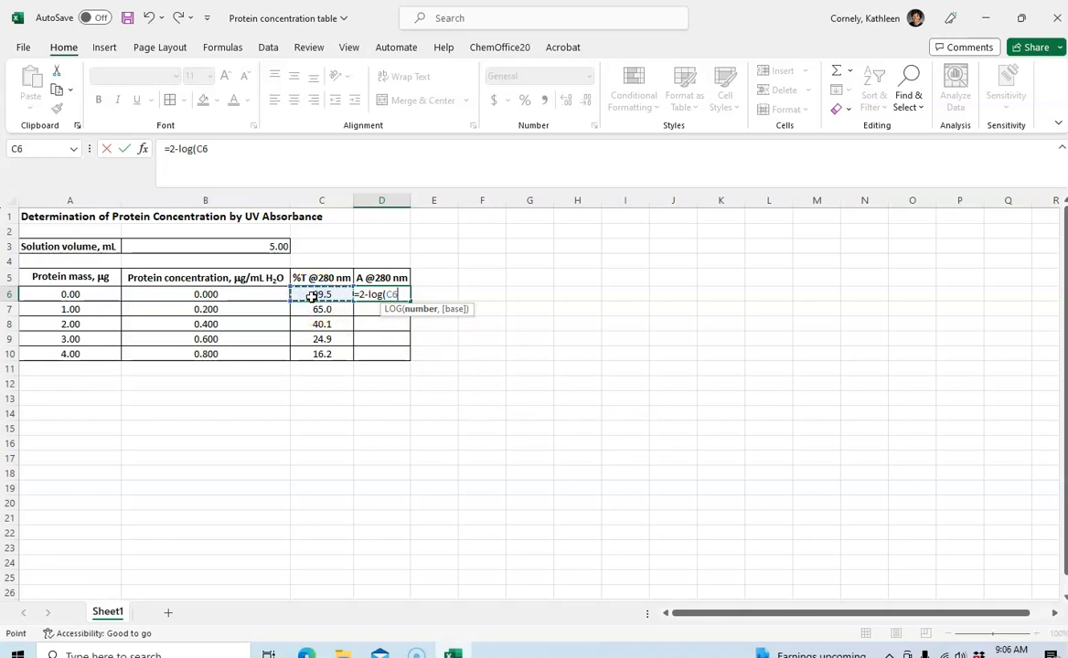
text())
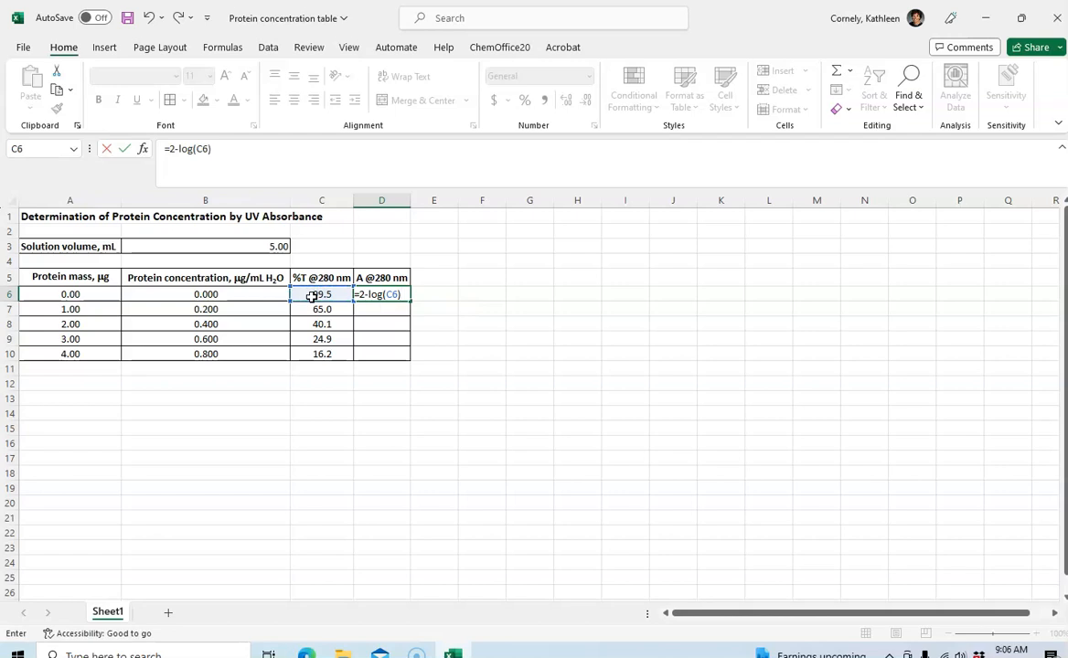
key(Return)
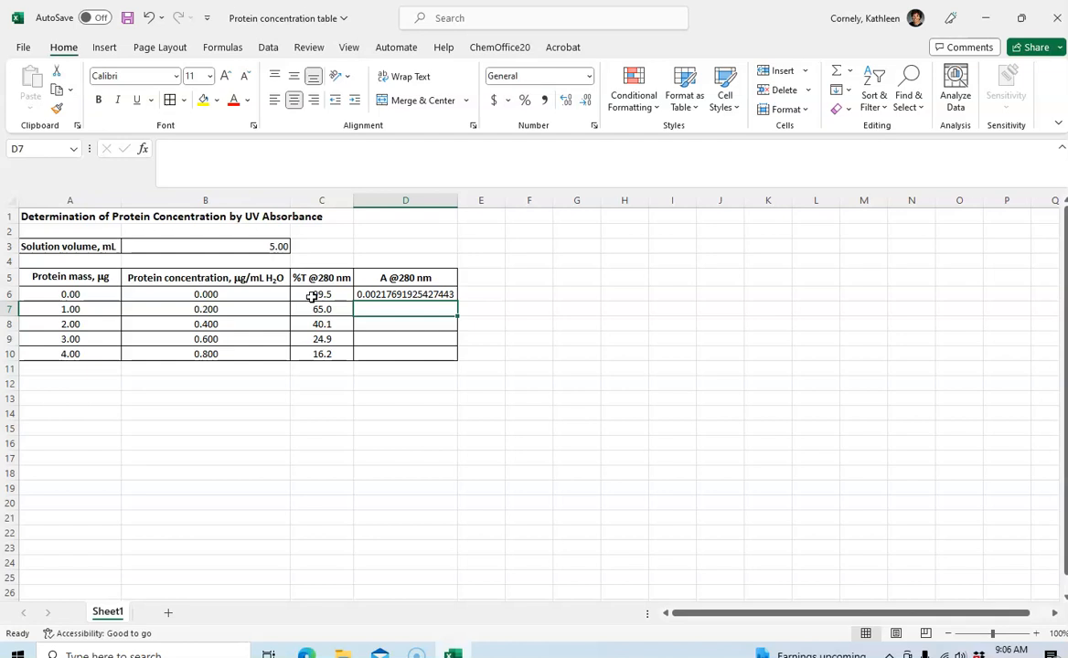
Try narrowing column D around the unrounded absorbance value and restore its wider width.
click(370, 294)
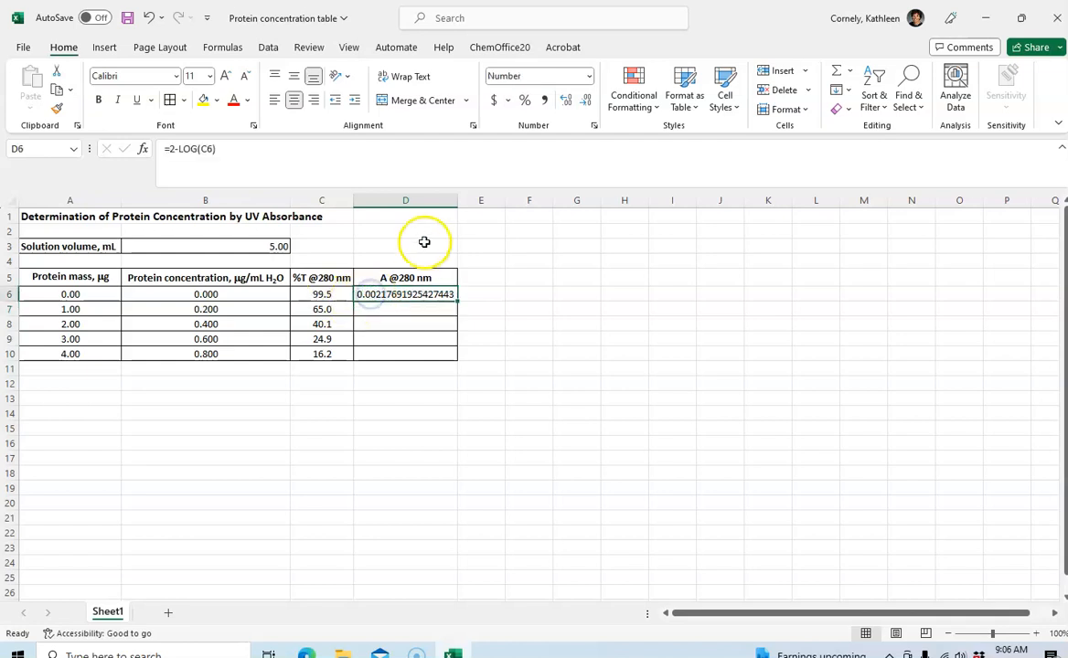
drag(457, 197, 417, 195)
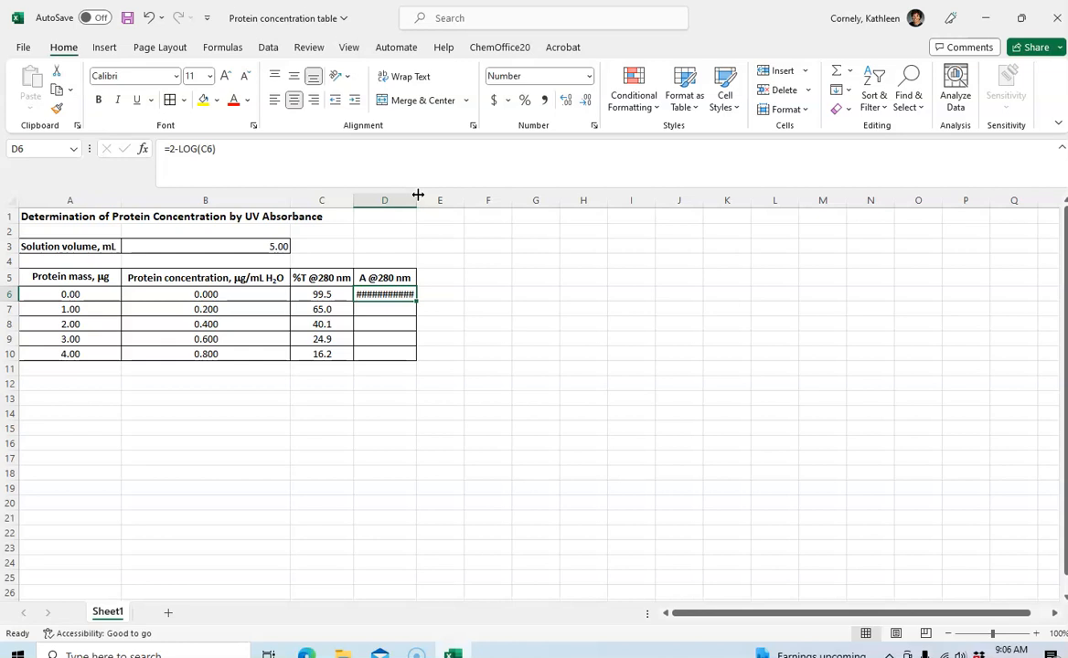
drag(416, 195, 456, 200)
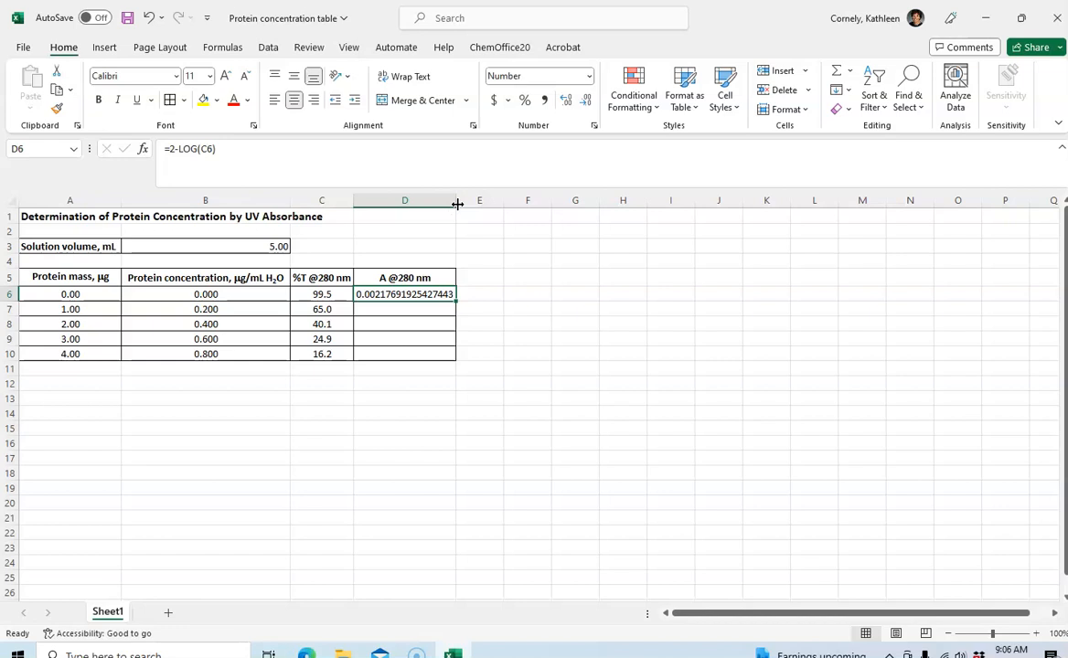
click(402, 328)
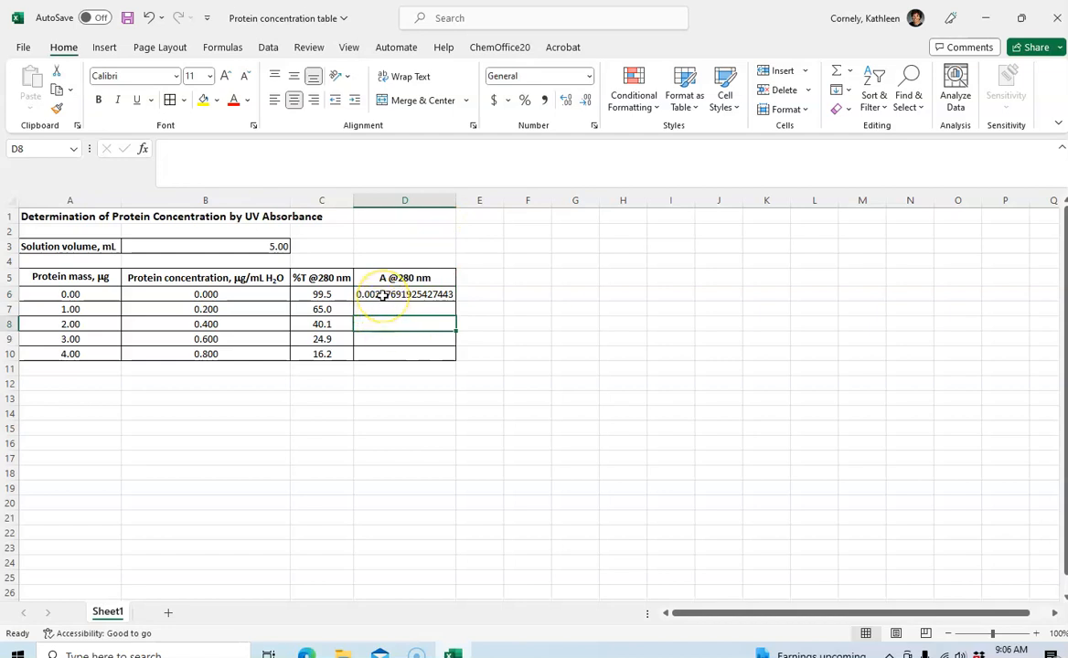
Copy the absorbance formula from D6 and paste it into cells D7 to D10.
click(382, 295)
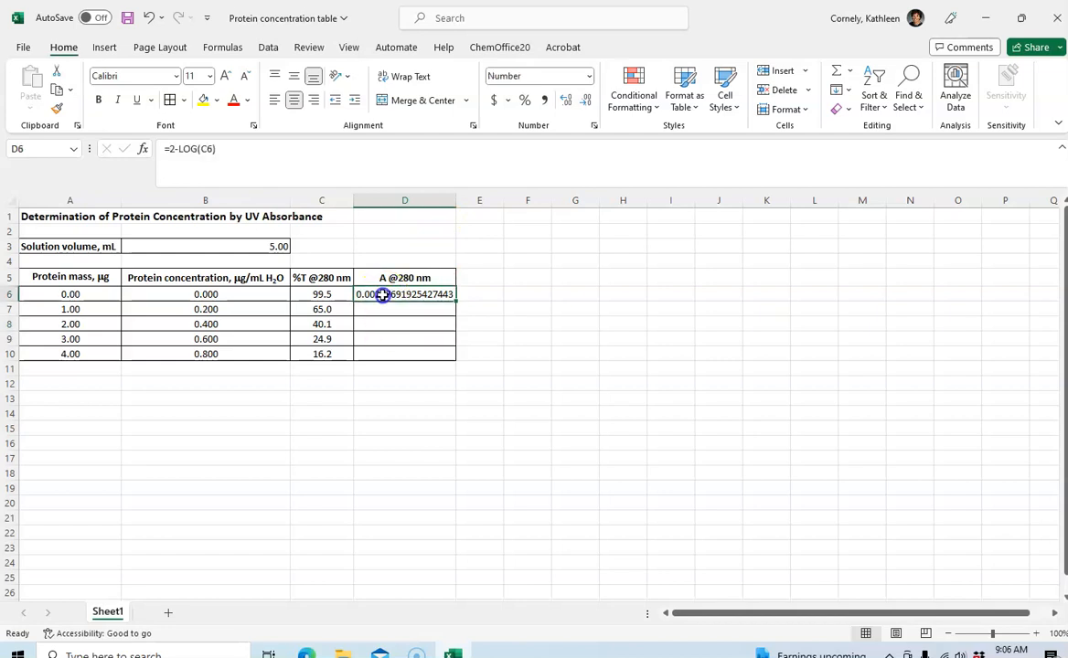
right_click(382, 295)
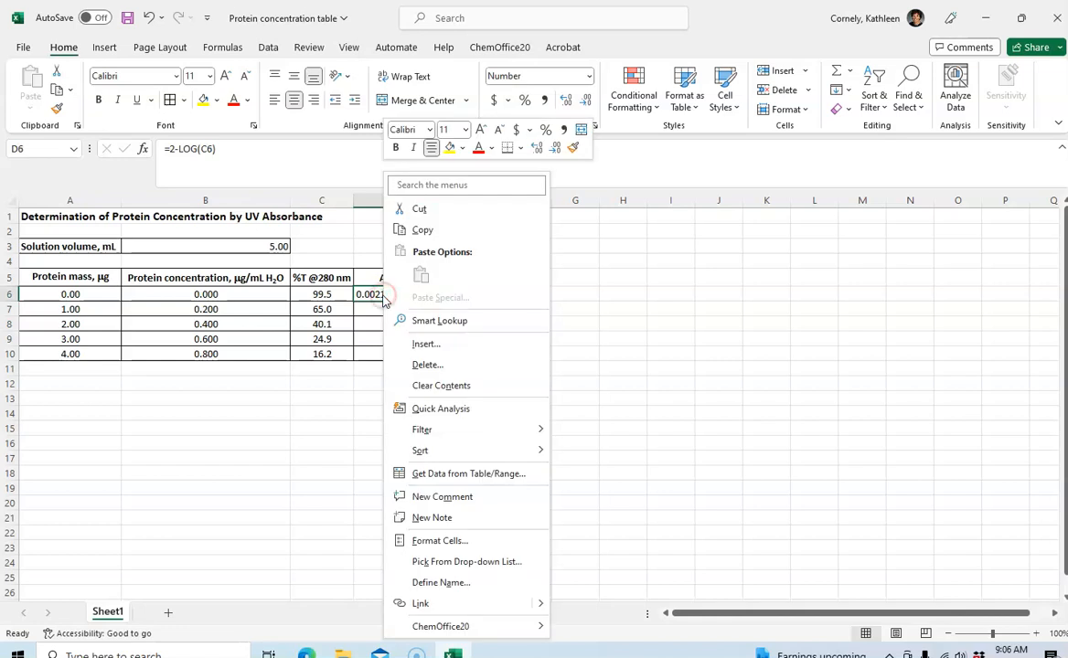
click(423, 230)
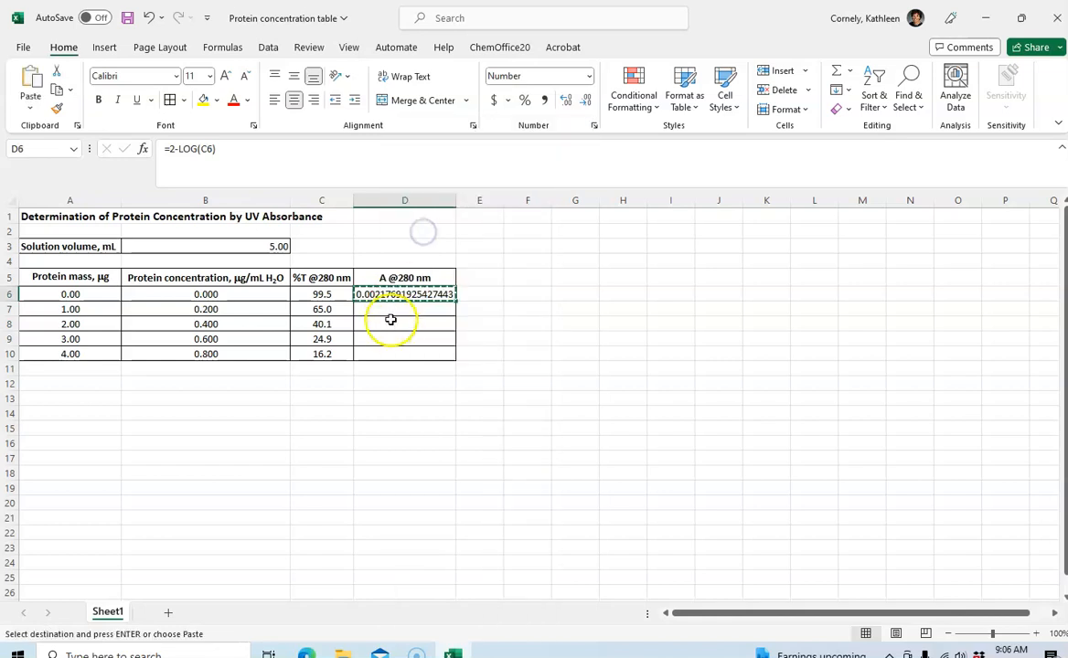
drag(391, 309, 384, 353)
right_click(384, 351)
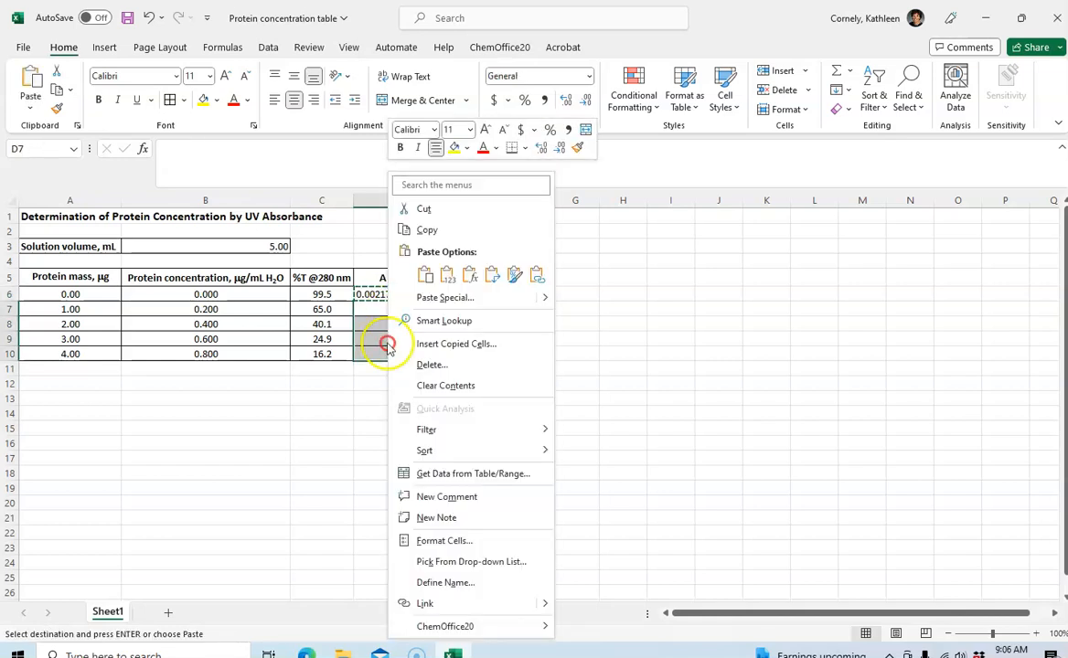
click(424, 274)
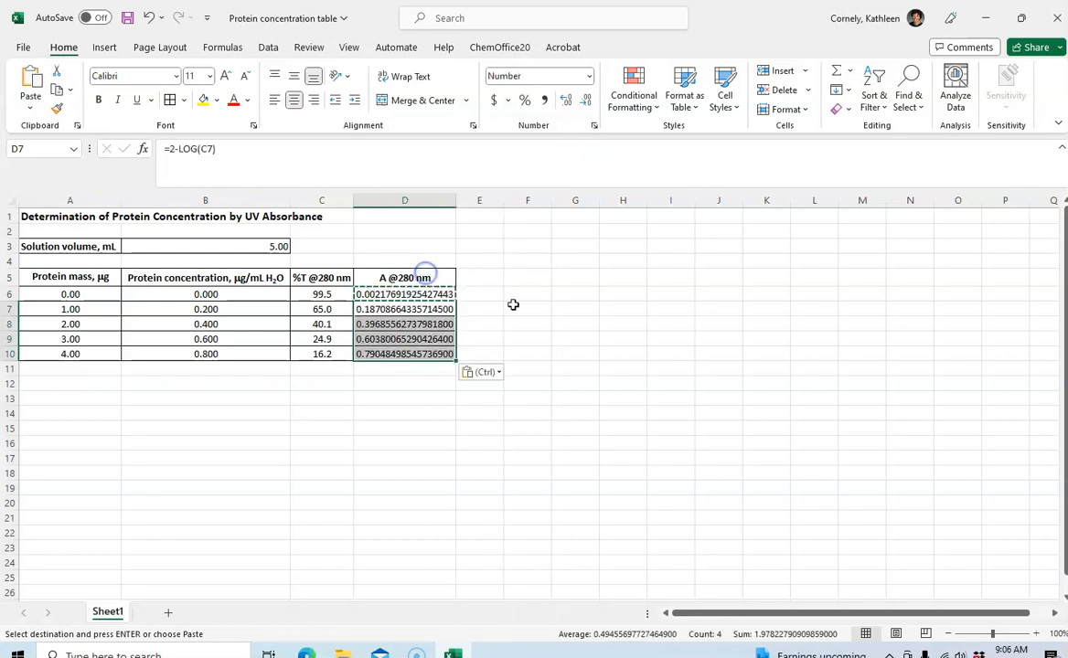
click(513, 306)
Check the formula in each absorbance cell from D6 down to D10.
click(381, 295)
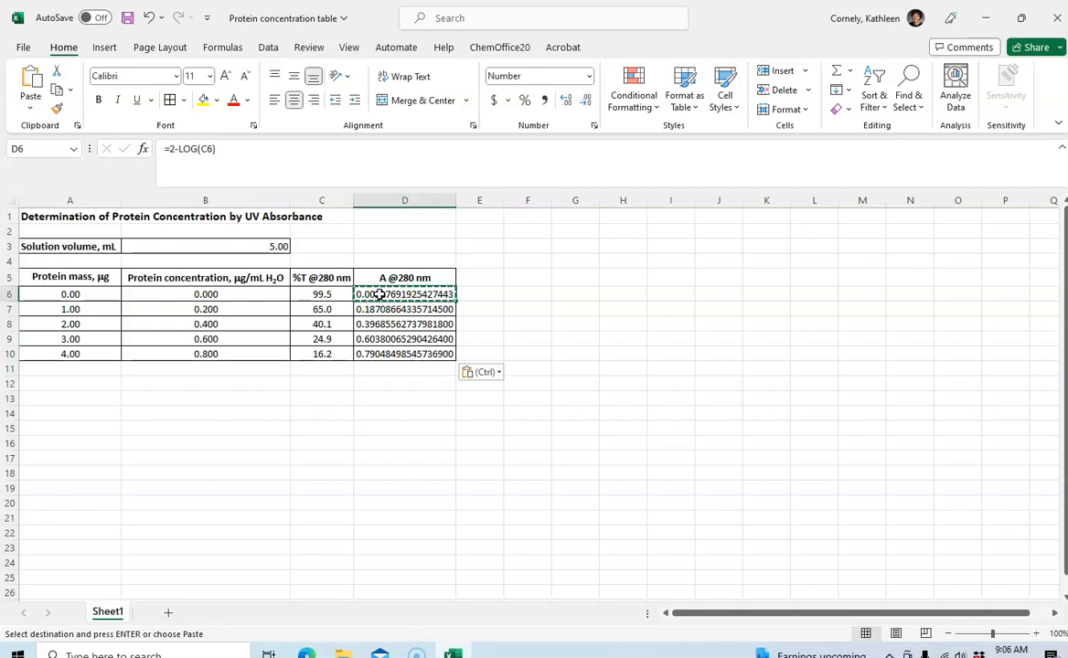
key(Down)
key(Down)
key(Down)
key(Down)
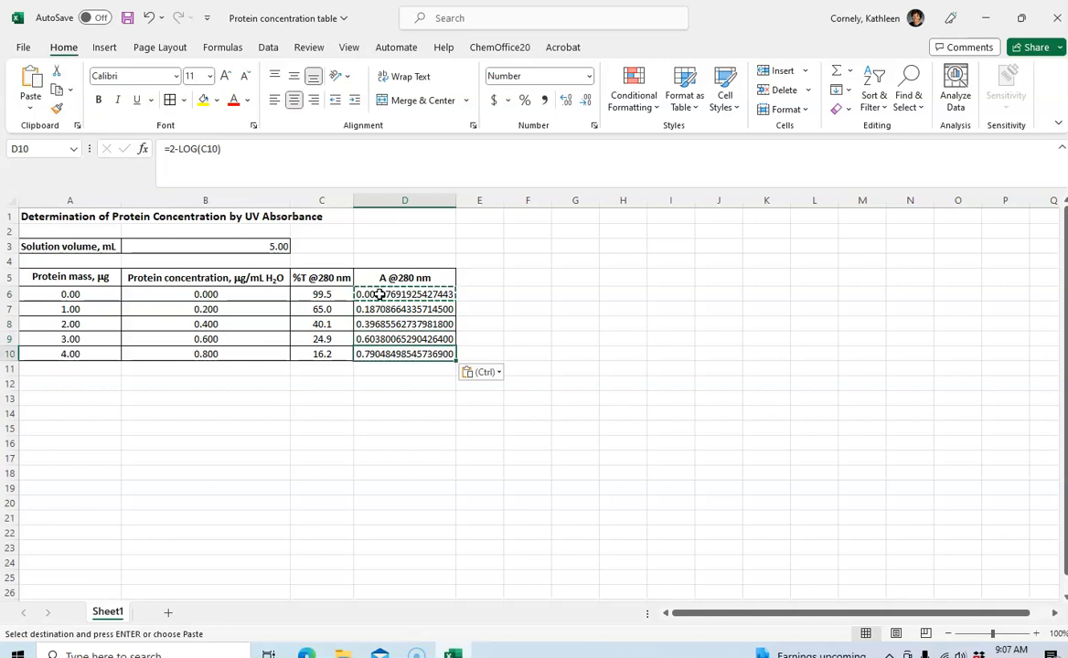
key(Down)
click(490, 285)
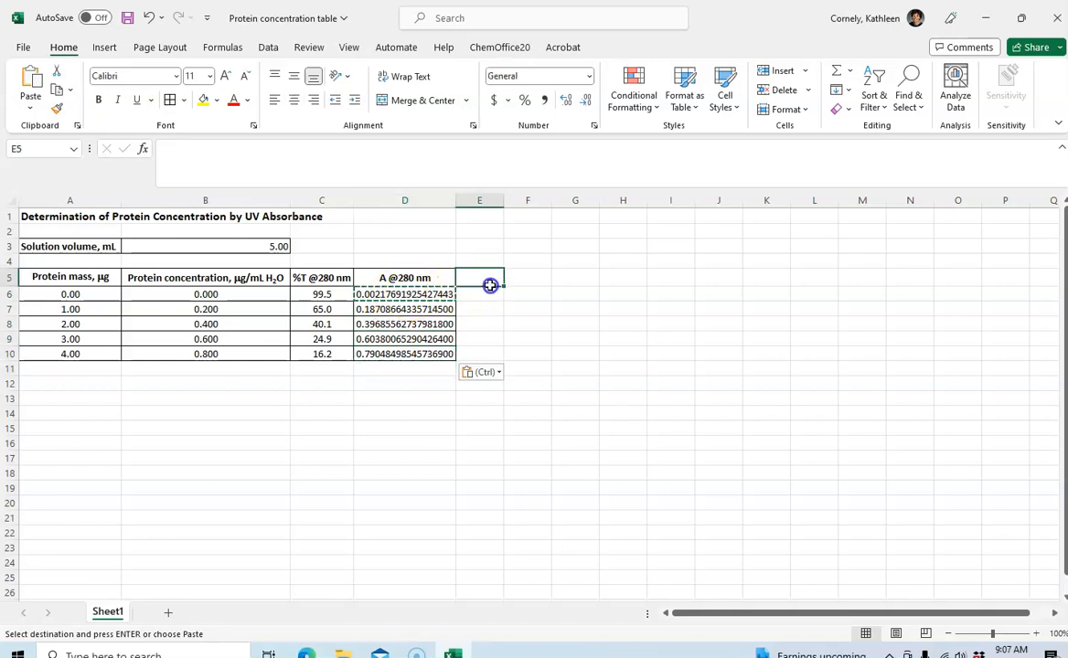
Format the absorbance values in D6 to D10 to show three decimal places.
drag(382, 293, 377, 352)
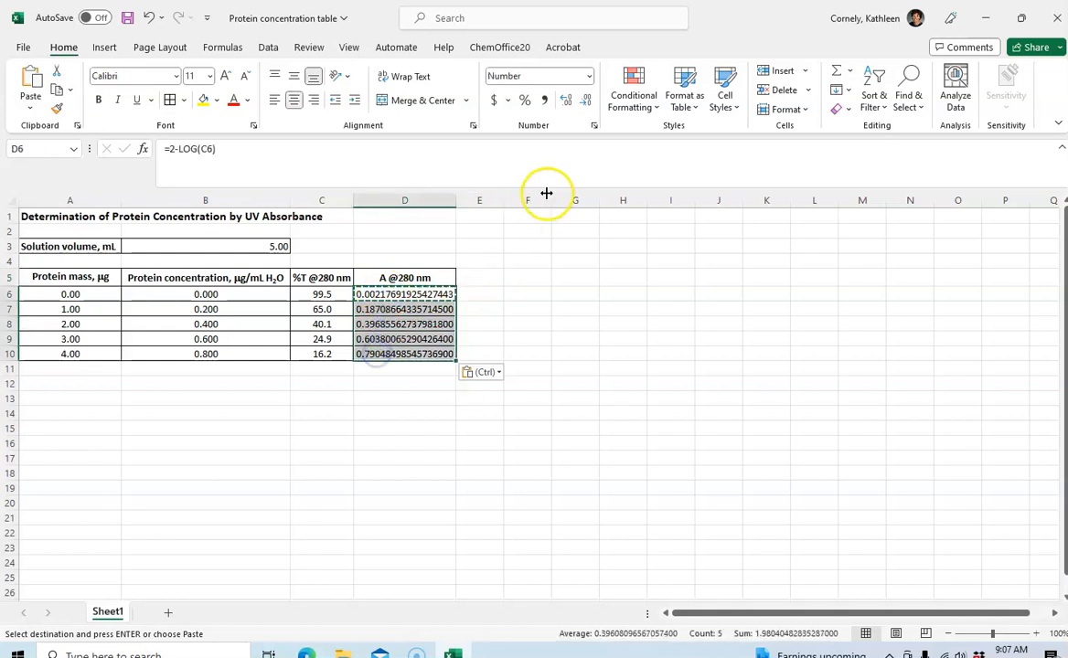
click(588, 100)
click(588, 101)
click(588, 101)
click(587, 100)
click(588, 101)
click(588, 101)
click(588, 101)
click(588, 100)
click(588, 101)
click(588, 101)
click(588, 100)
click(587, 101)
click(587, 100)
click(588, 100)
click(553, 291)
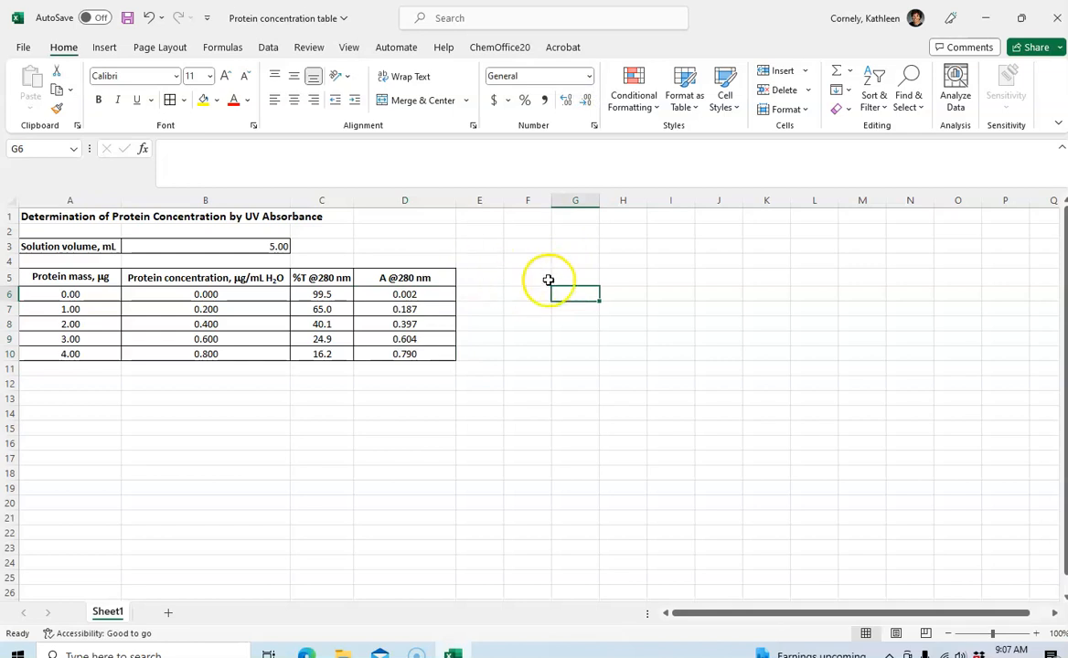
AutoFit the width of column D to its contents.
click(401, 200)
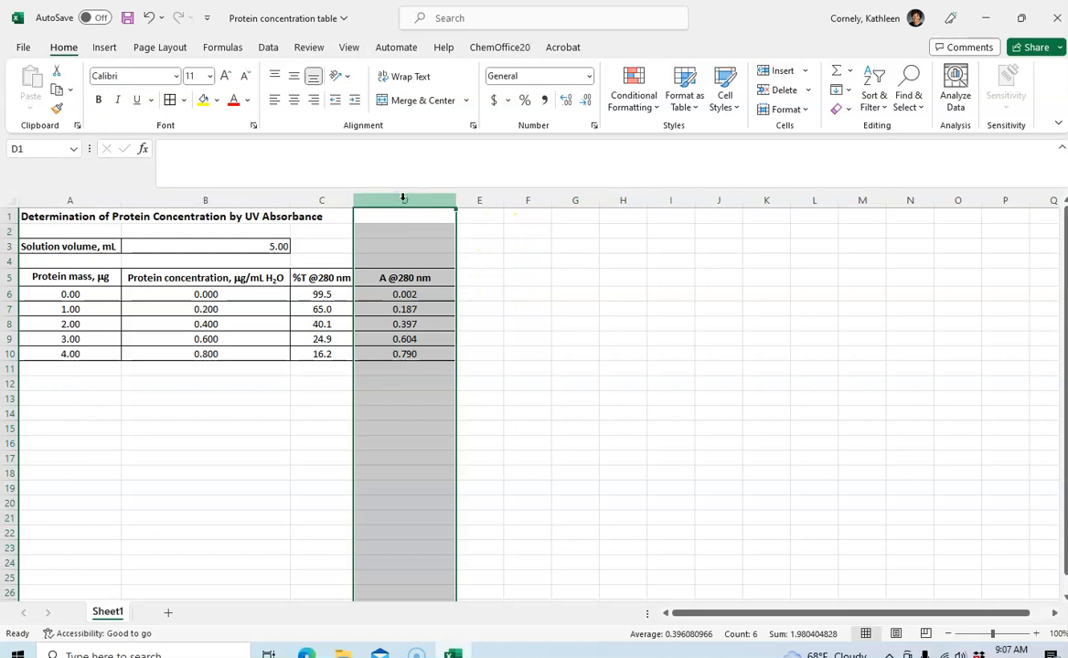
click(803, 110)
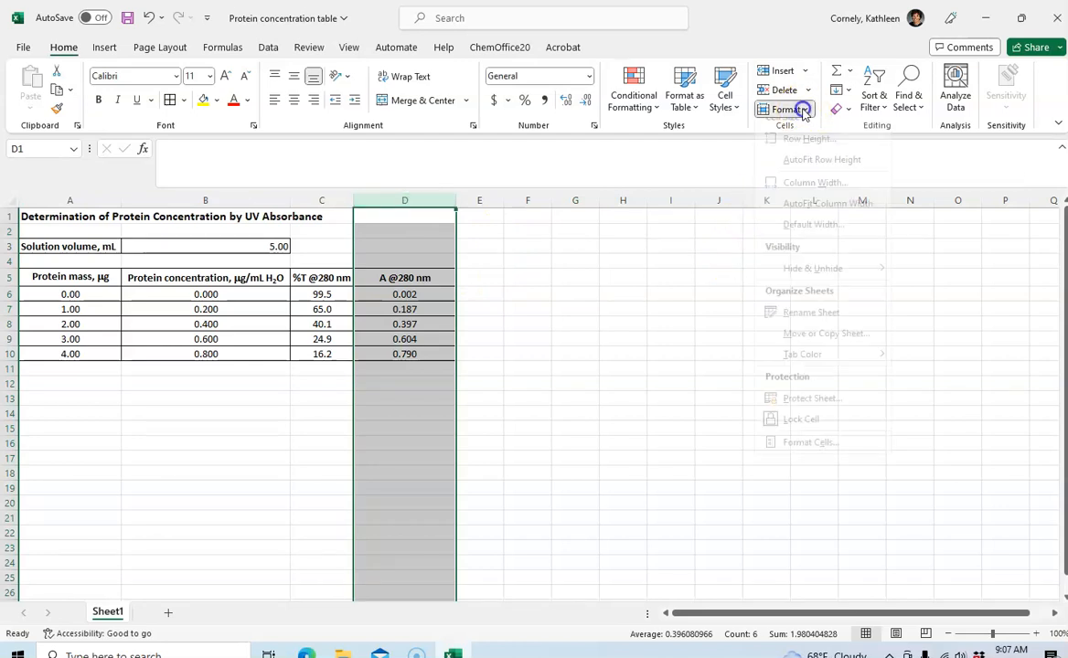
click(804, 210)
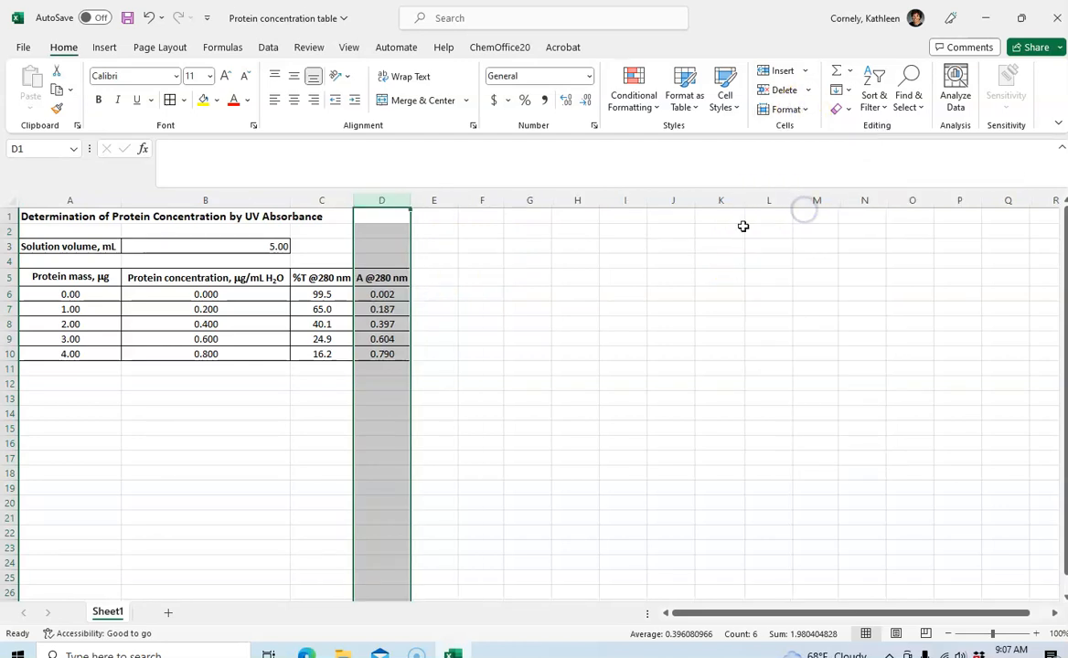
click(549, 277)
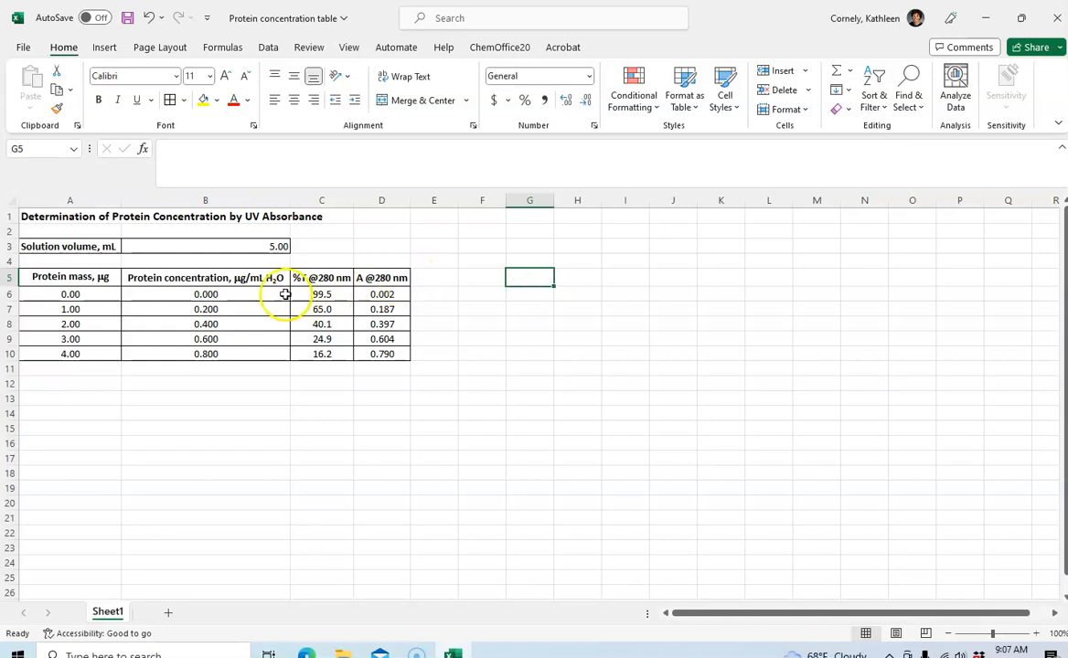
Review the cell contents behind the first data row in B6, D6 and A6.
click(252, 295)
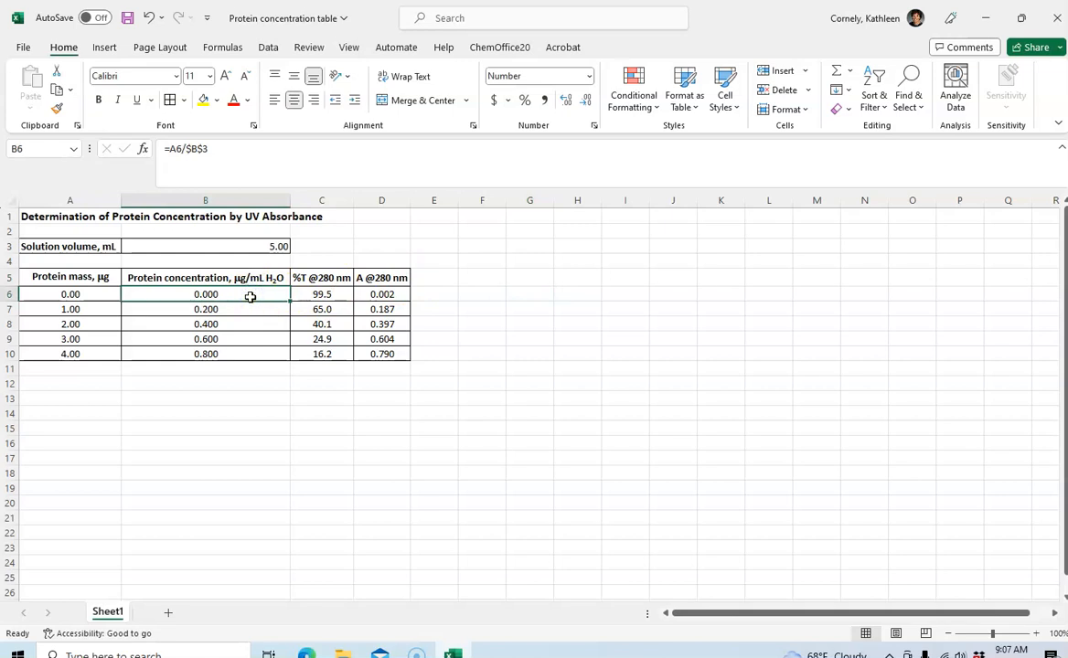
click(379, 296)
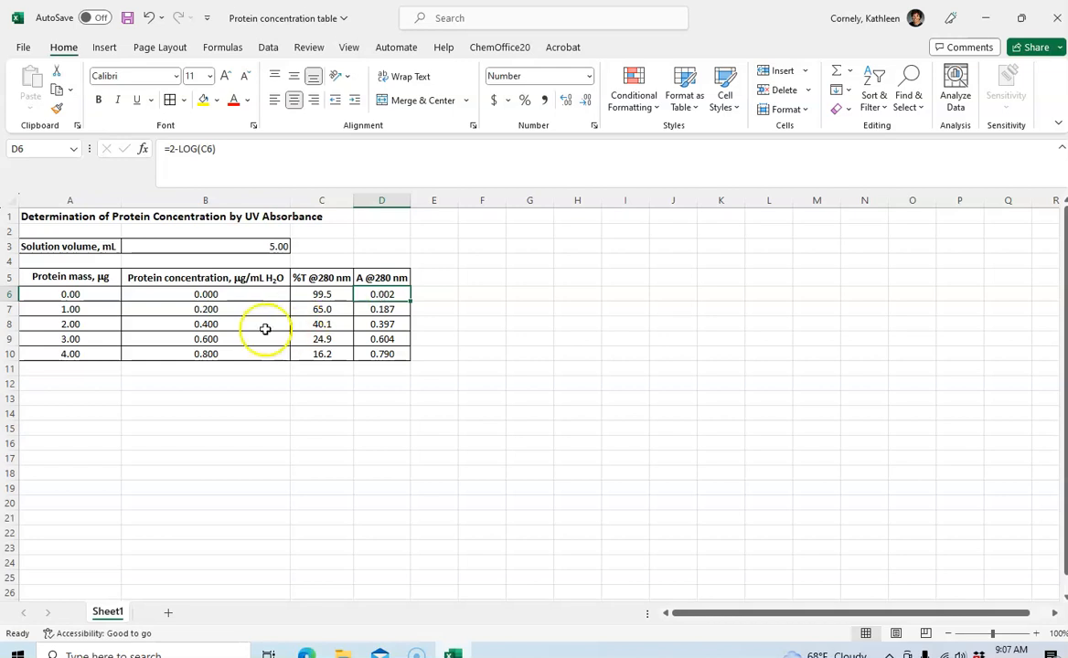
click(100, 297)
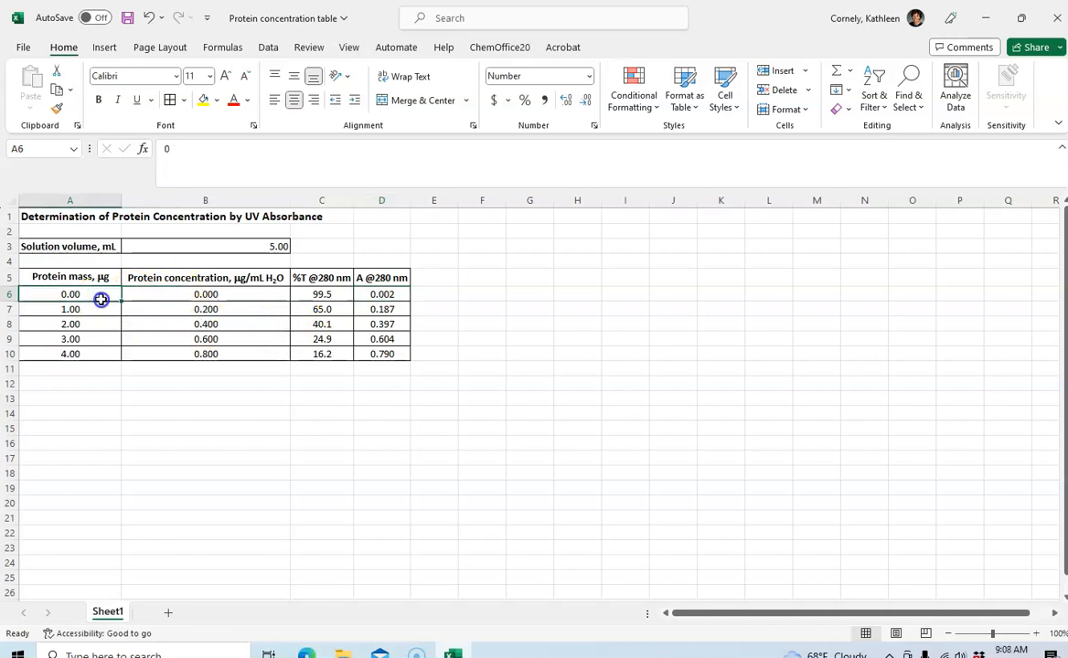
Open the print preview of the worksheet and set the page to Landscape Orientation.
click(23, 50)
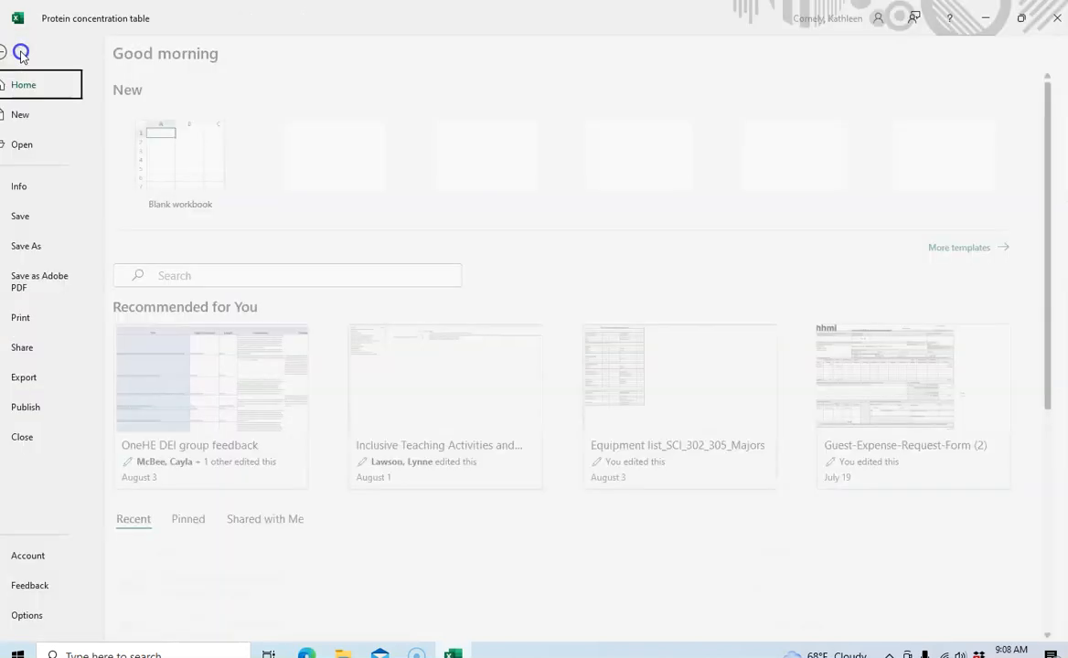
click(40, 317)
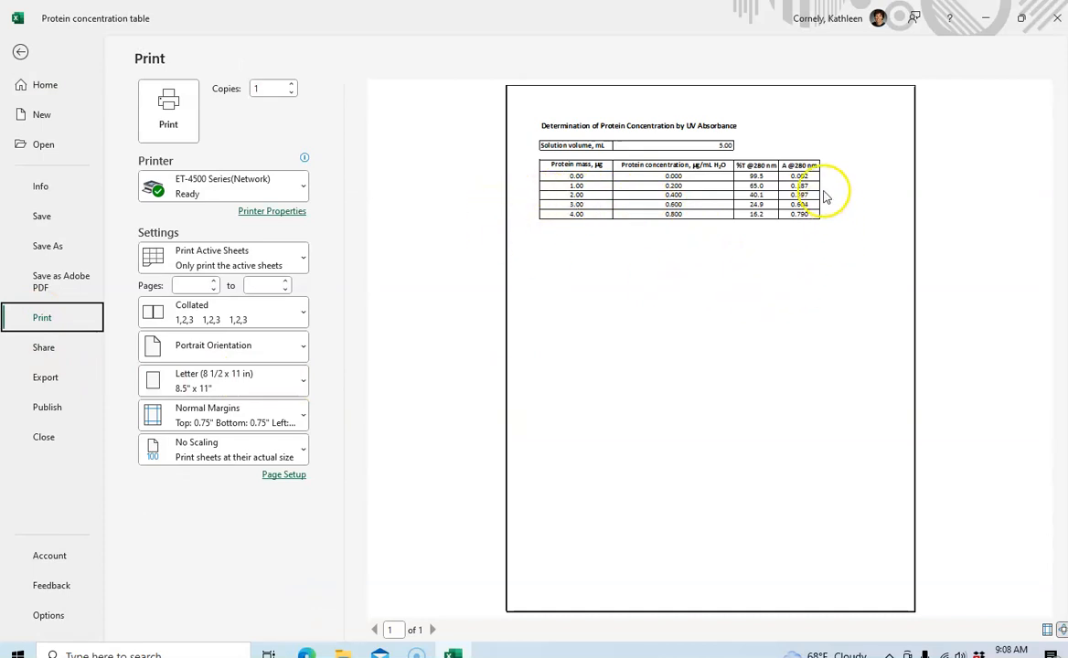
click(298, 347)
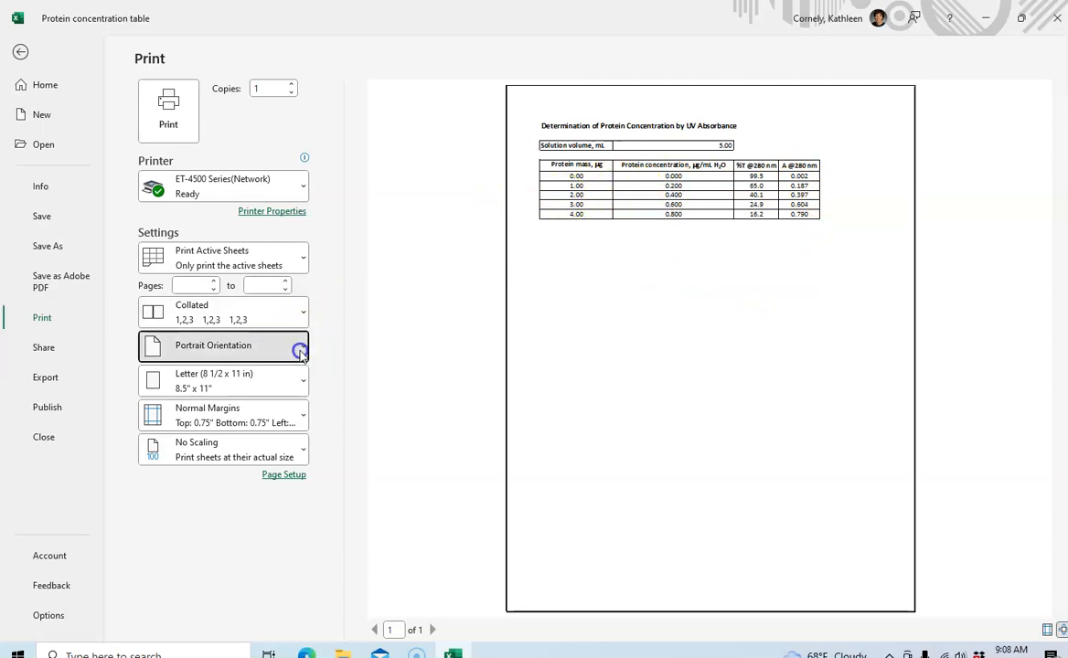
click(264, 421)
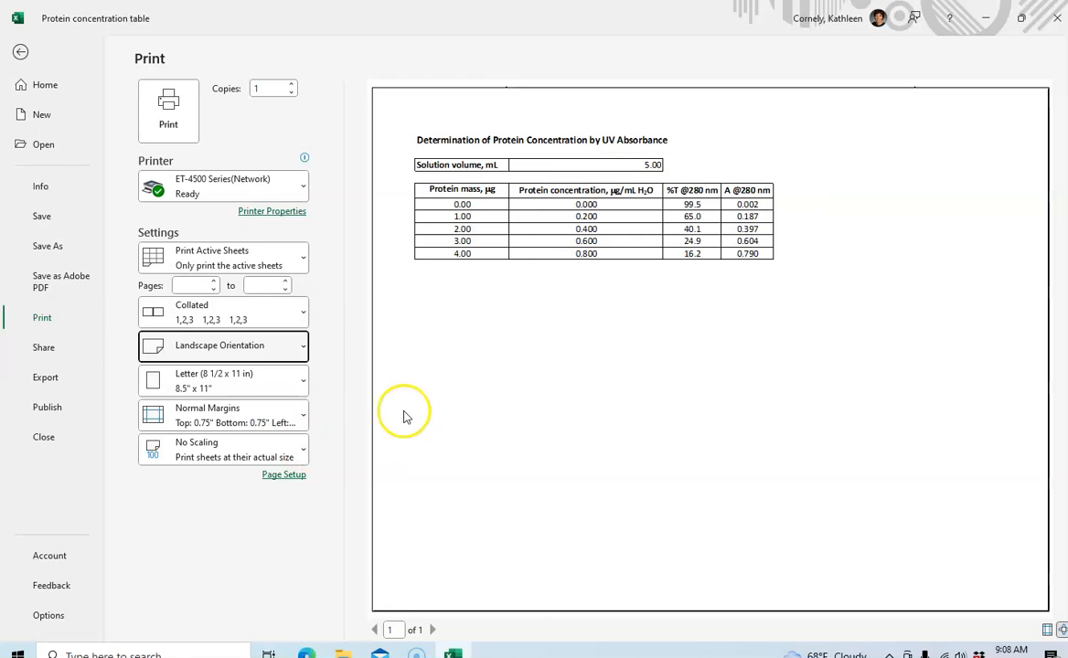
Examine the available margin and scaling options in the print settings and return to the worksheet.
click(298, 416)
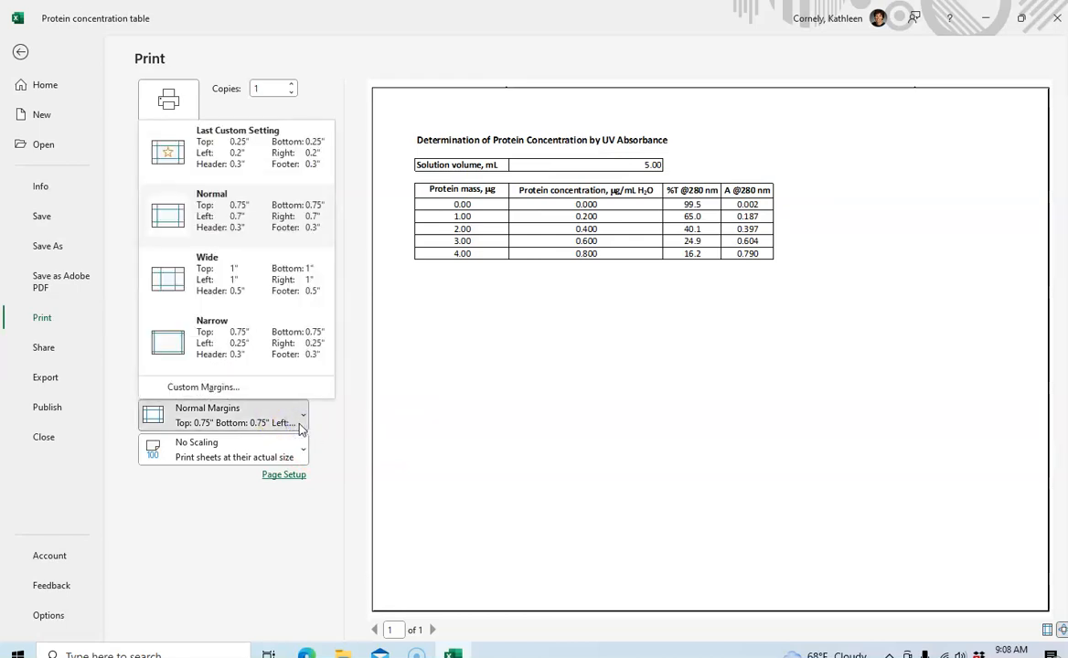
click(301, 423)
click(304, 451)
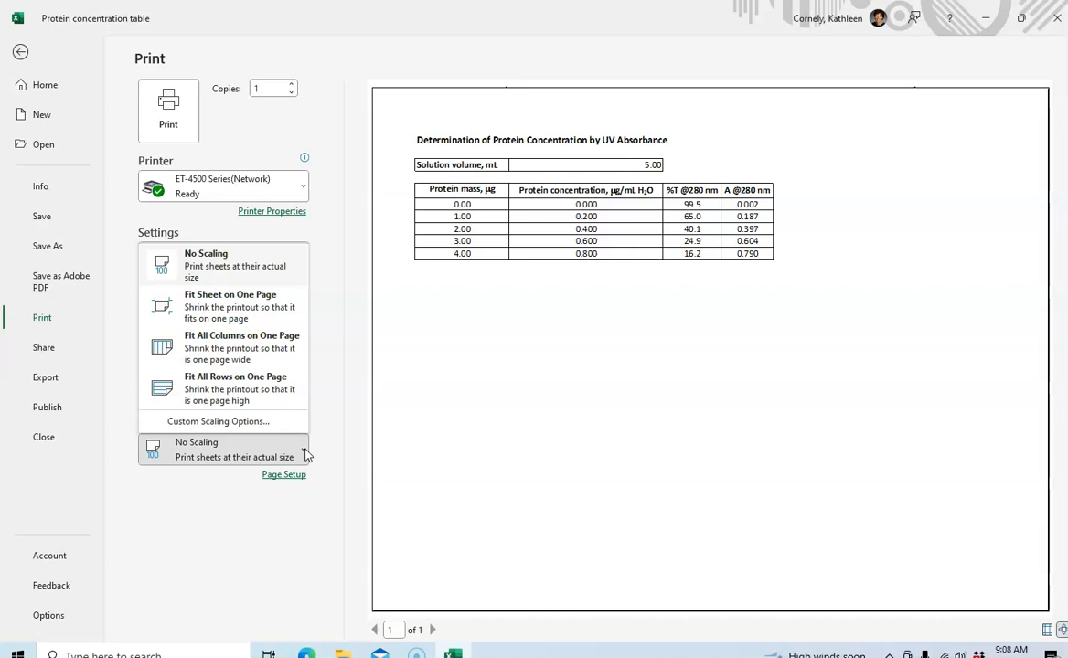
click(20, 52)
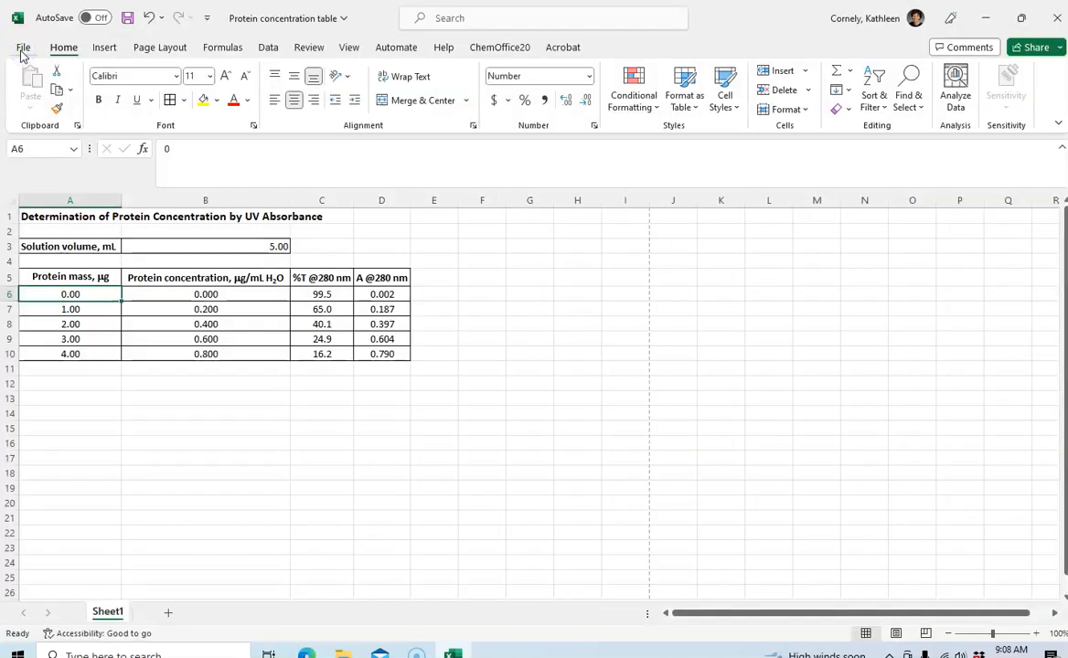